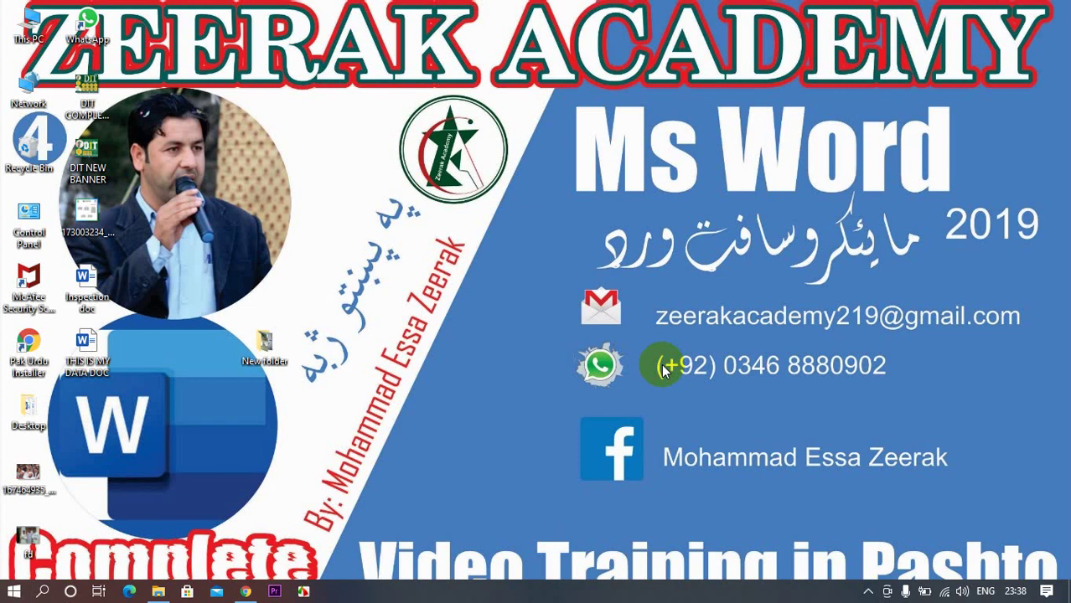
Step: Launch Word from Start search, maximize it and create a blank document
key(super)
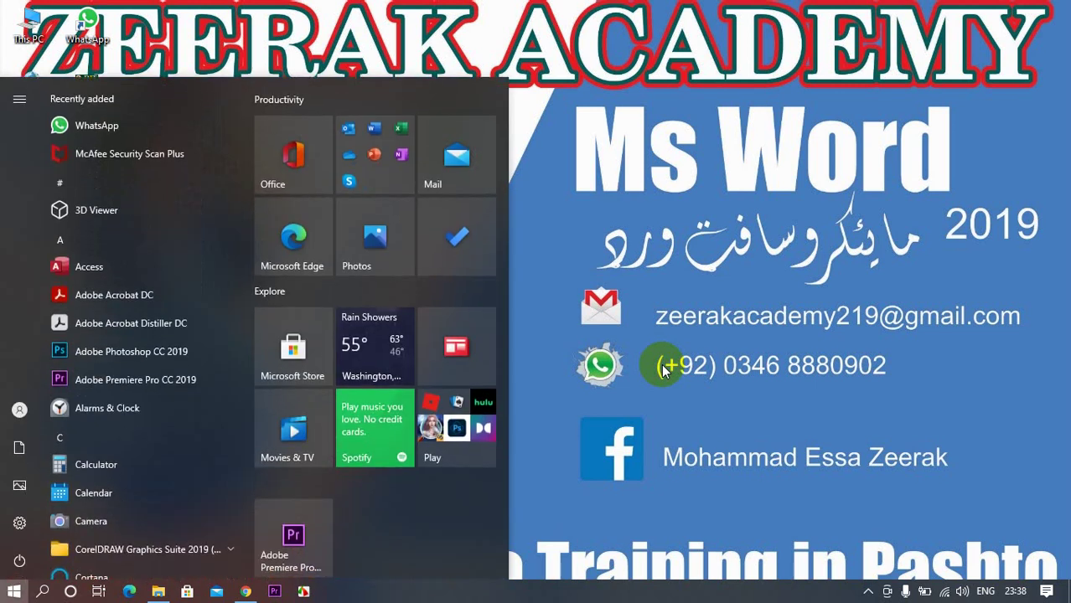
text(WORD)
key(Return)
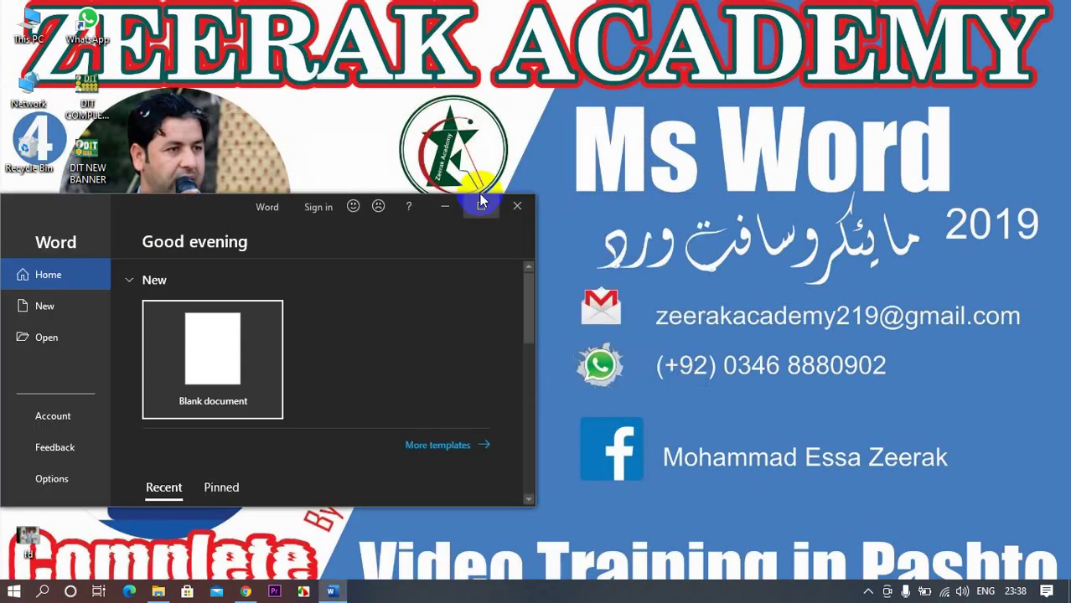
click(482, 210)
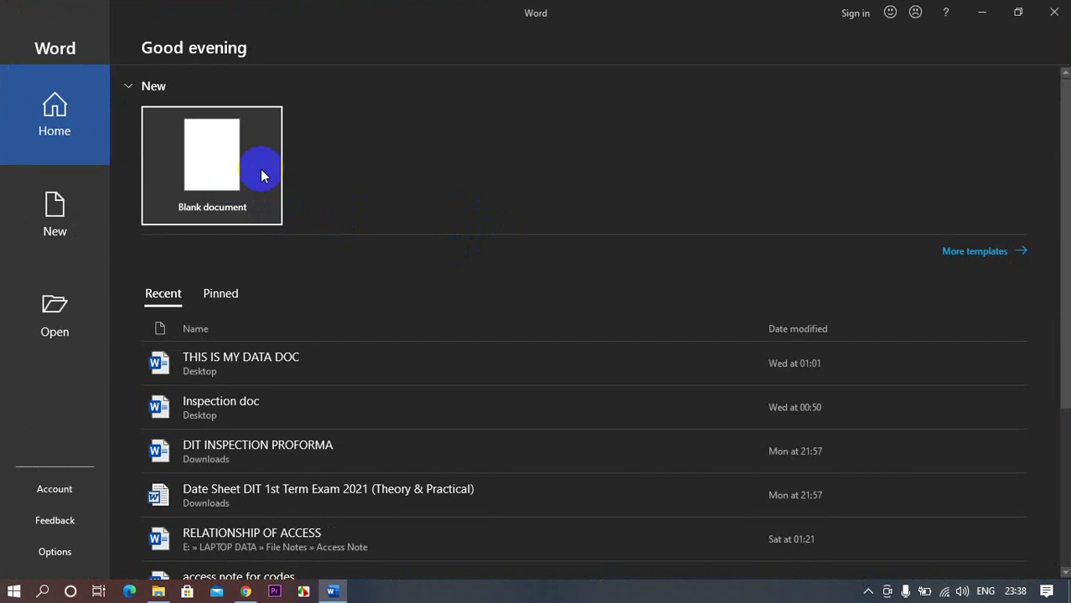
click(212, 174)
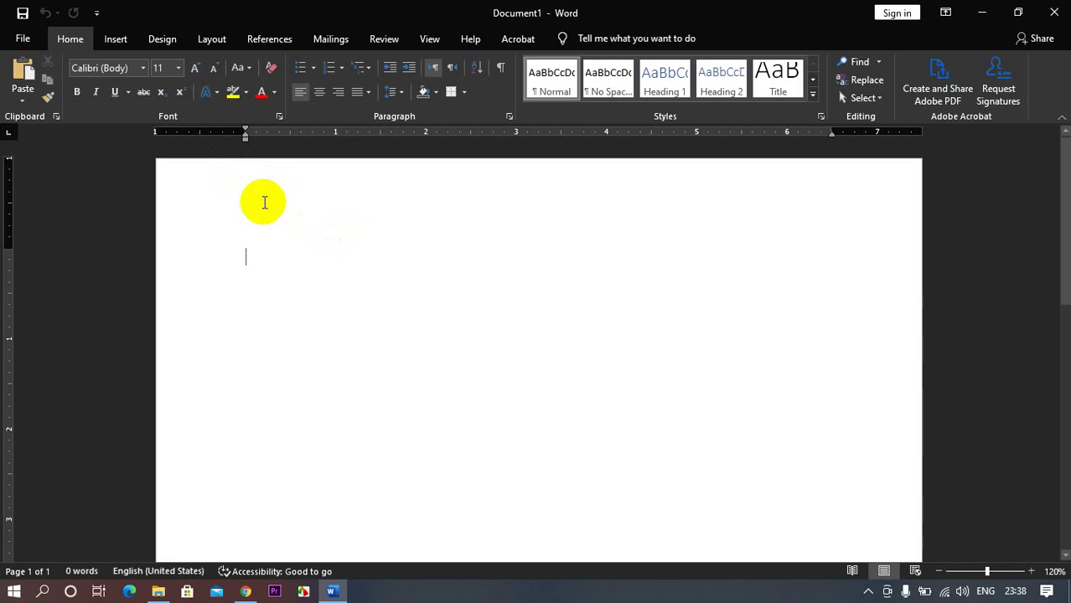
Step: Fill the document with five sample paragraphs using =RAND()
text(=RAND)
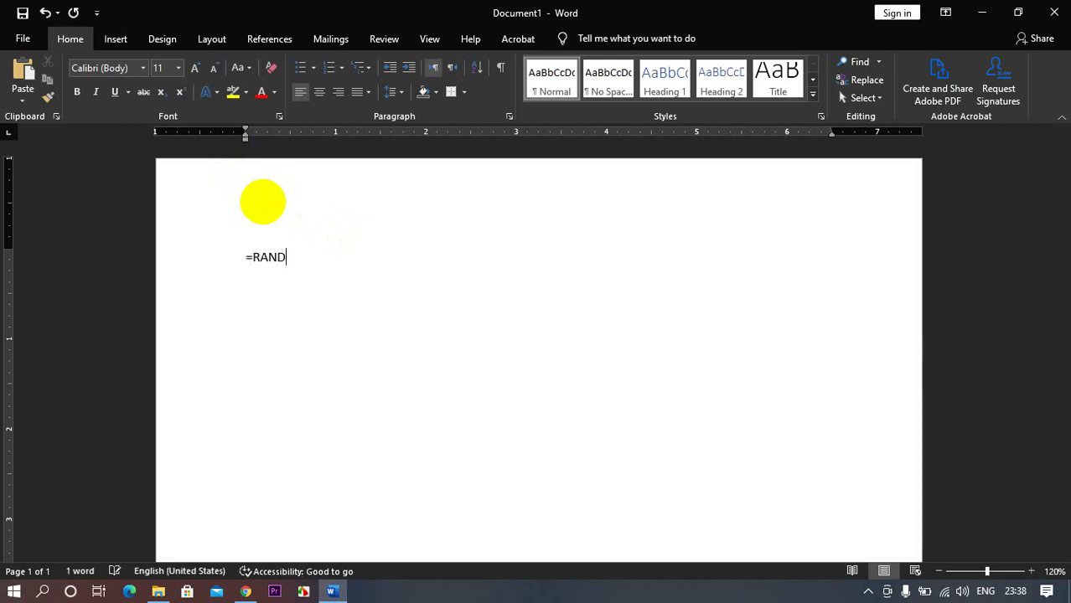
text(())
key(Return)
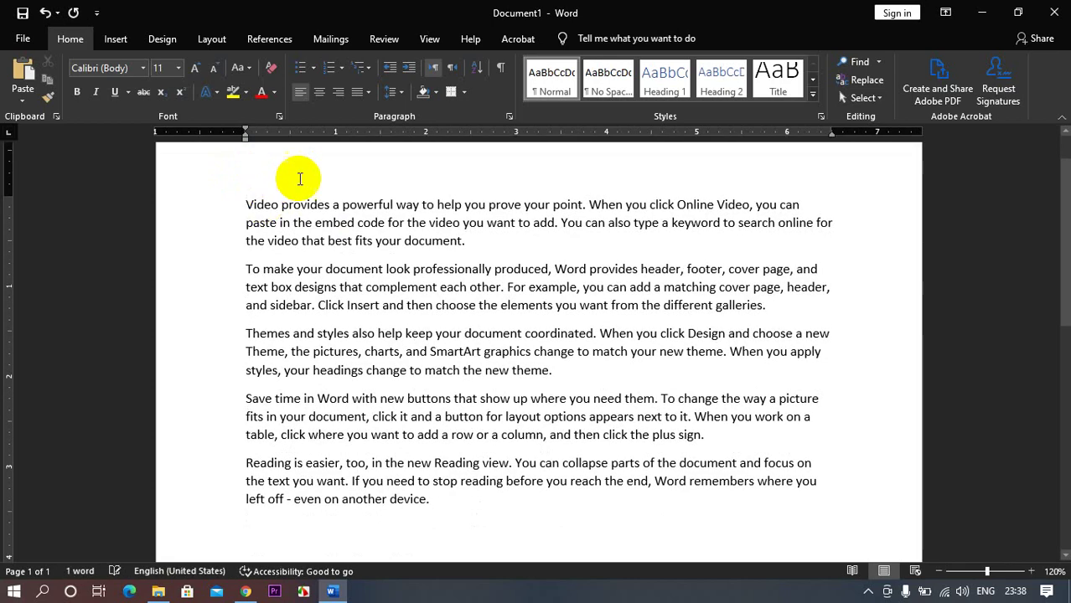
scroll(89, 306, up, 1)
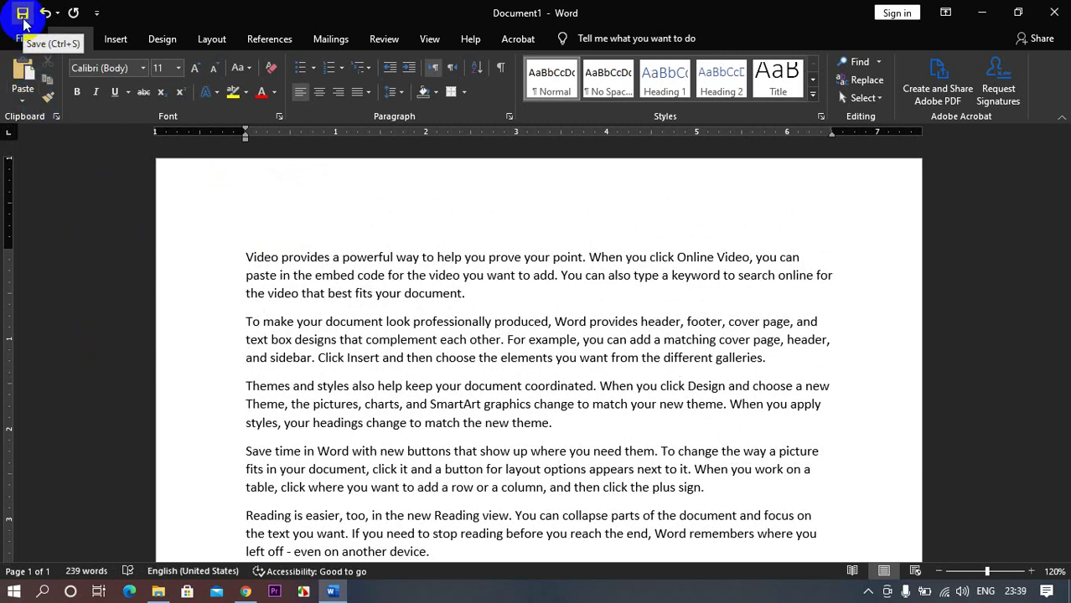
Step: Save the document to the Desktop with the file name PROPERTY
click(25, 23)
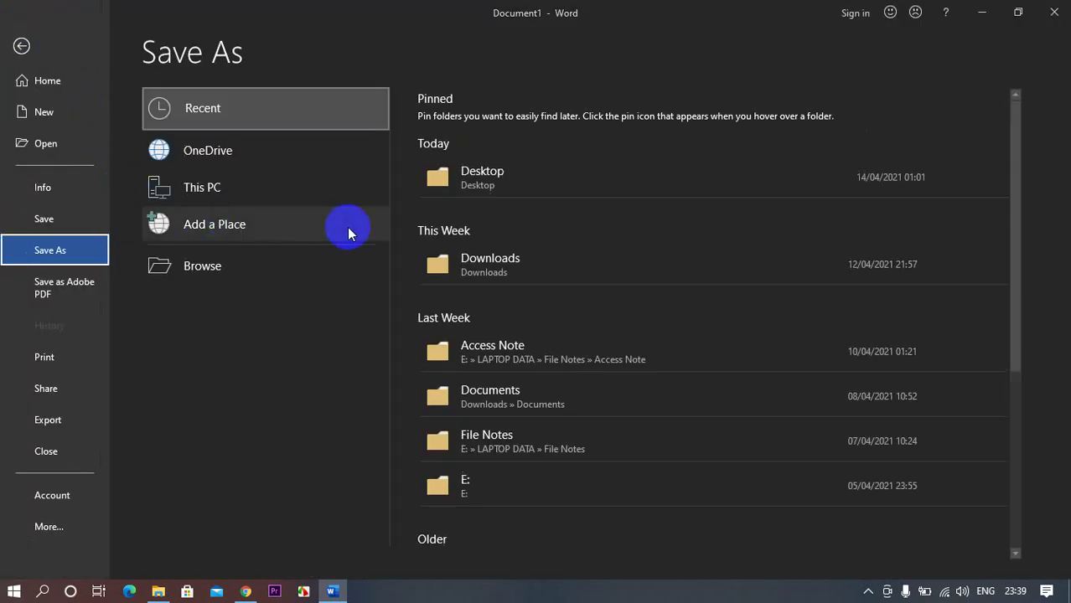
click(475, 181)
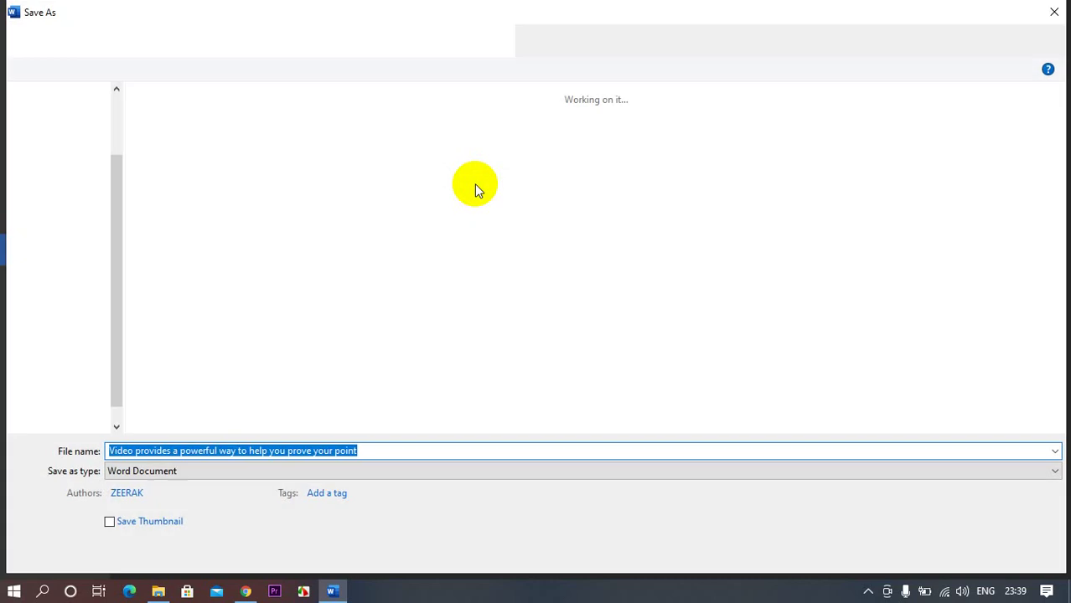
drag(119, 210, 112, 107)
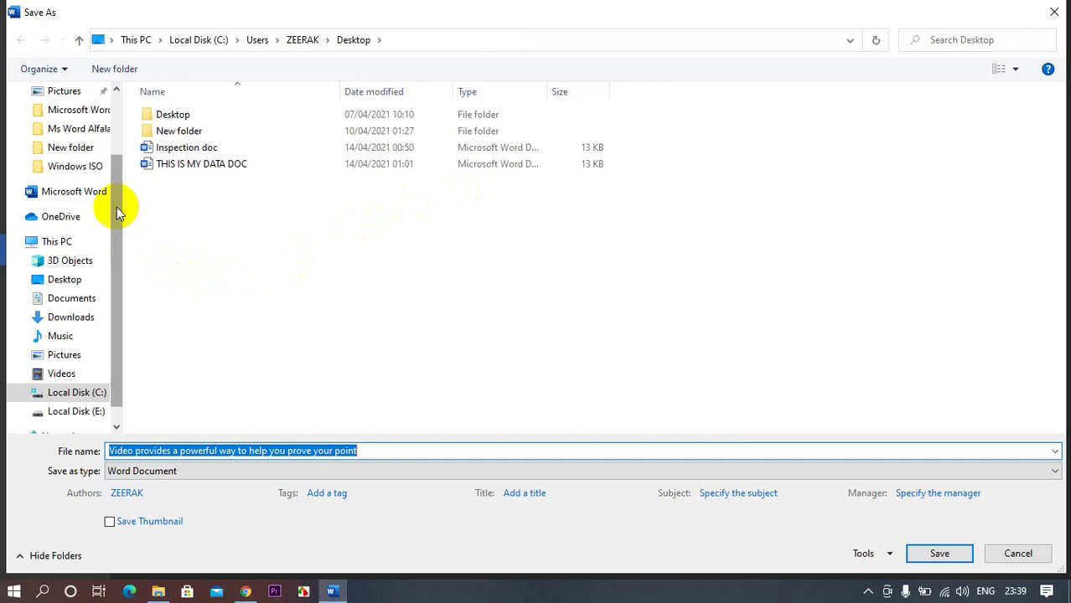
click(65, 134)
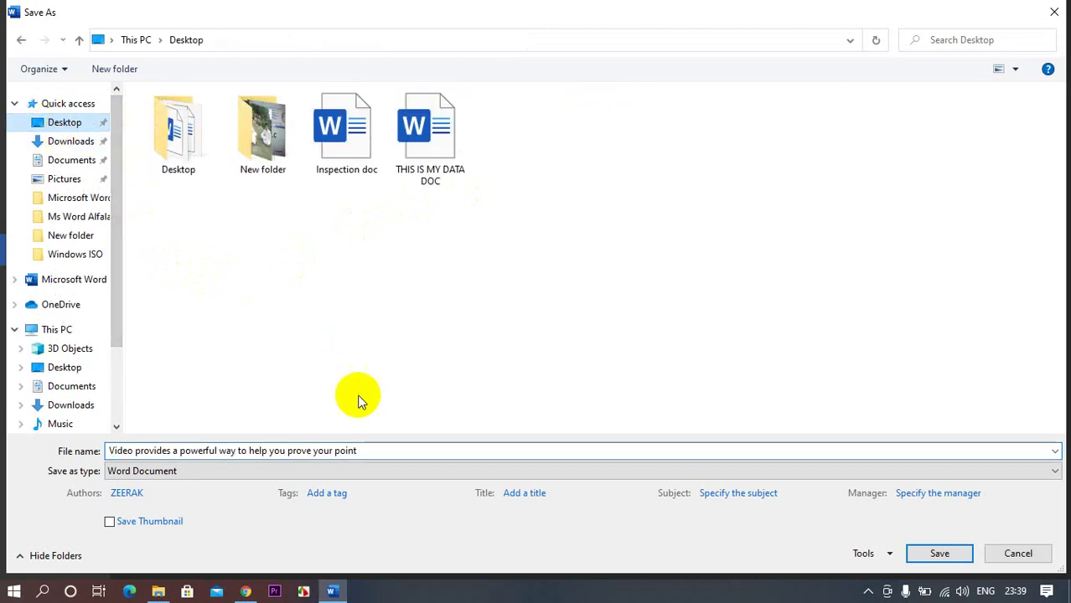
click(387, 450)
key(BackSpace)
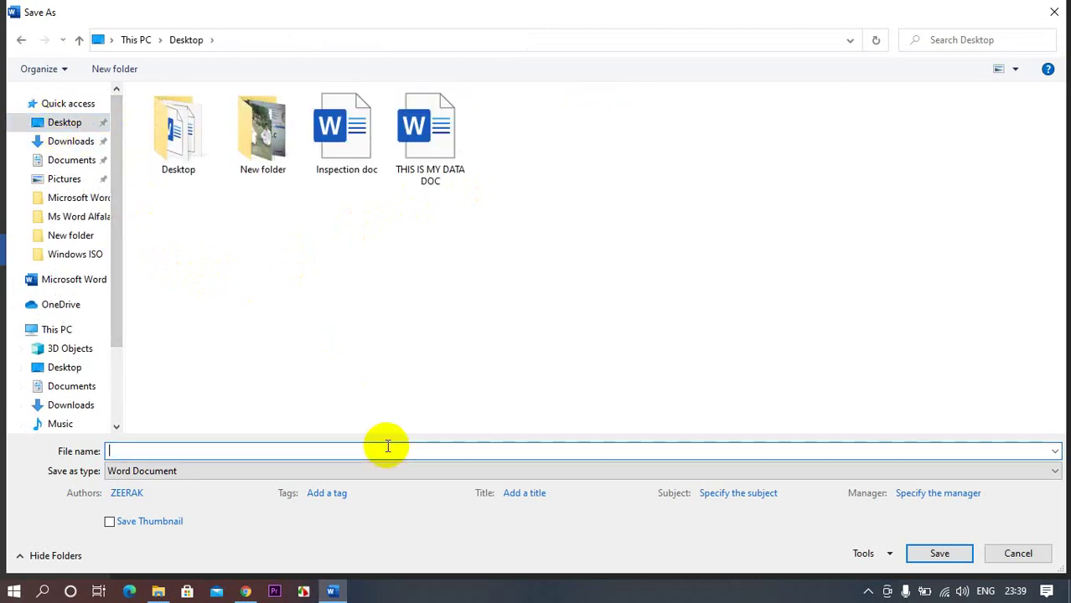
text(PROPERT)
text(Y)
key(Return)
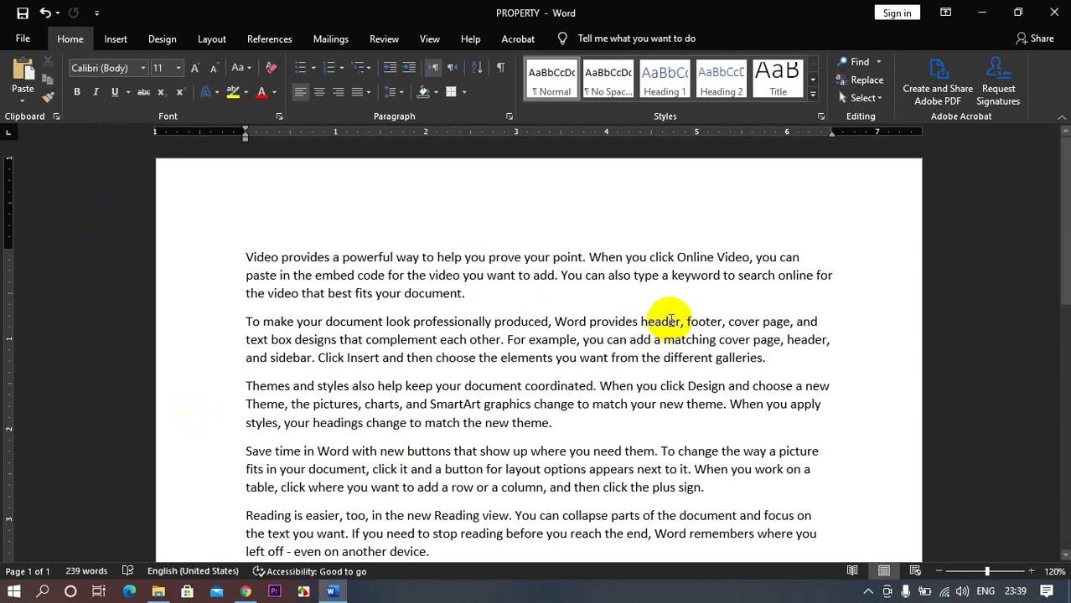
Step: Review PROPERTY's Info page and Advanced Properties window (12.2KB, 239 words), then close it
click(23, 39)
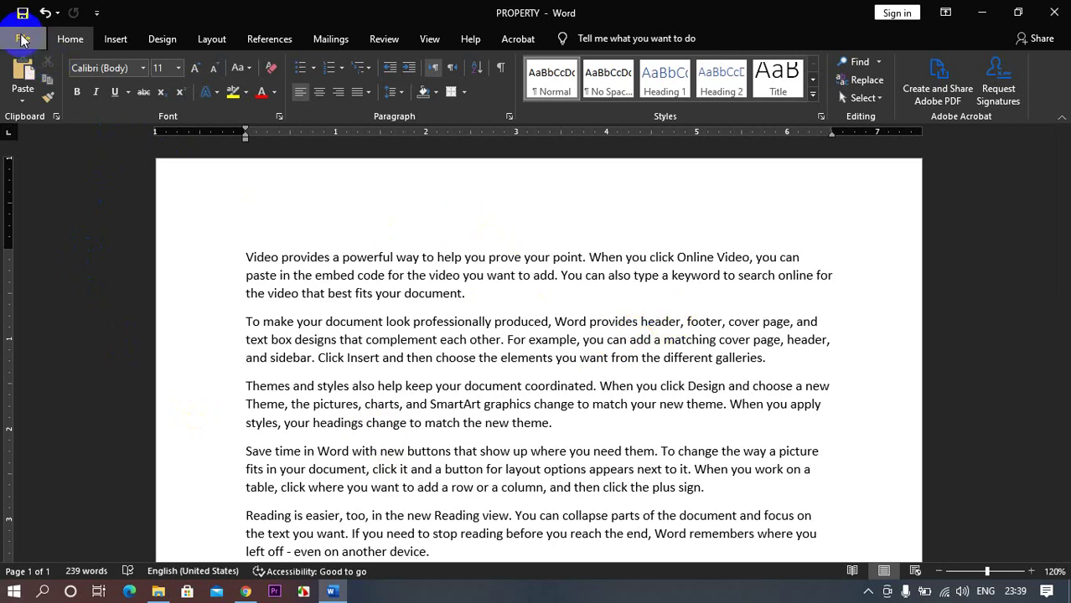
click(71, 191)
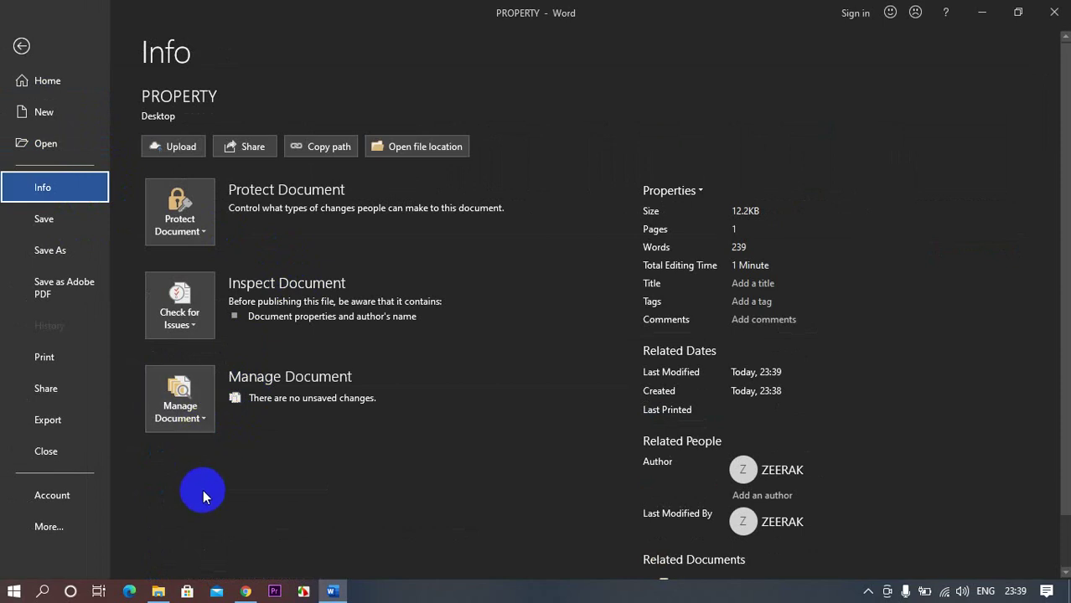
click(703, 191)
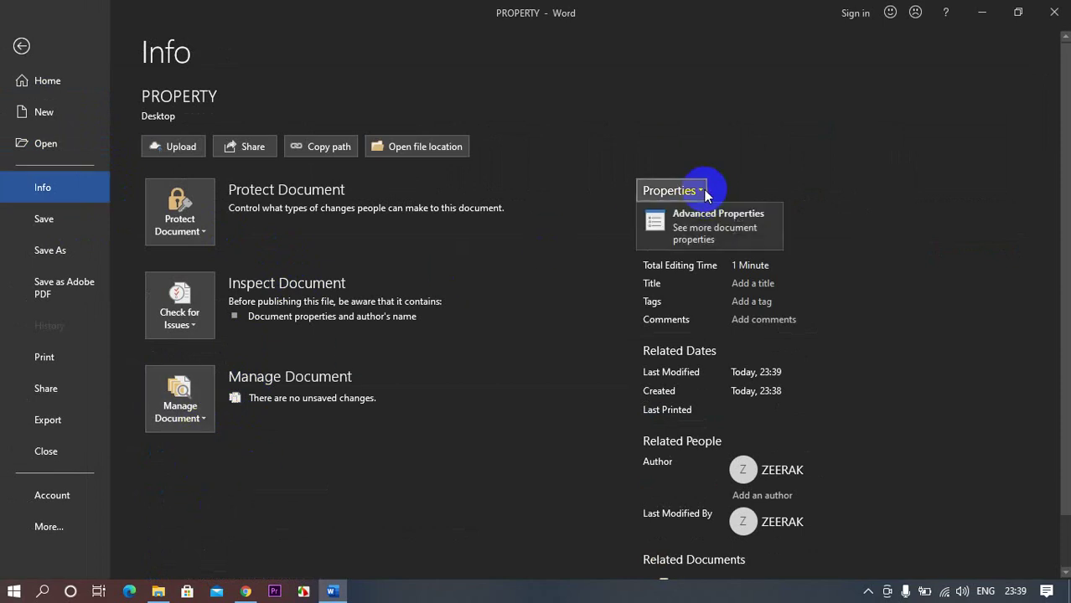
click(716, 220)
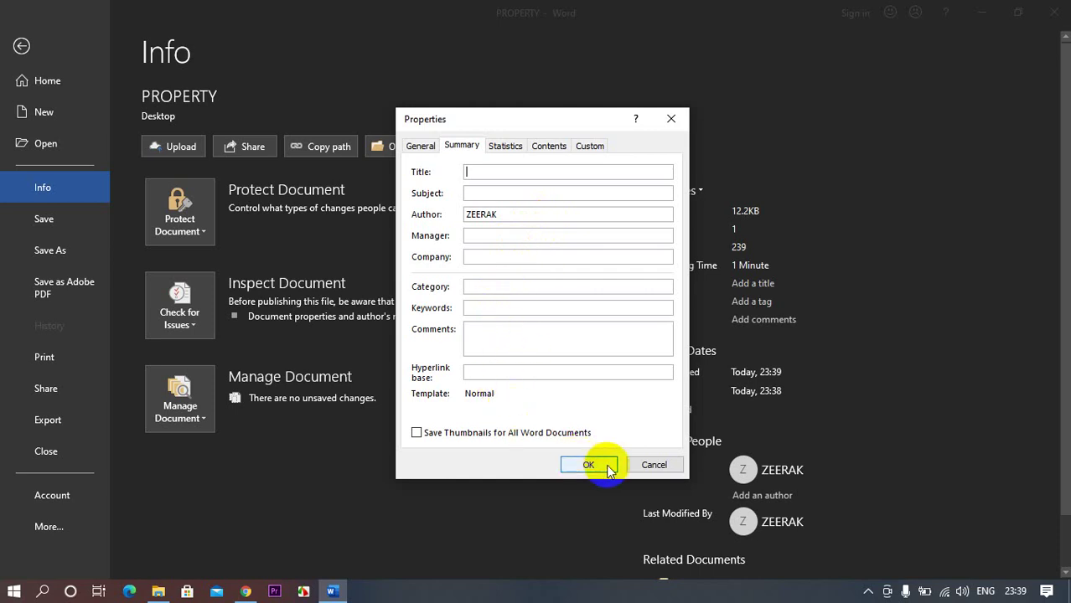
click(652, 463)
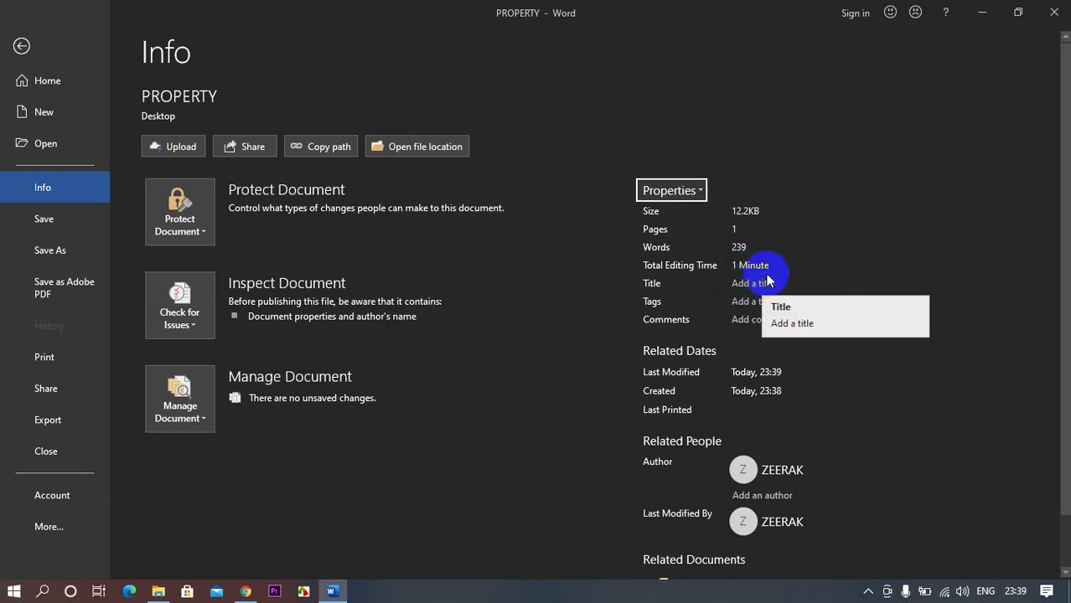
Step: Turn on Print document properties in Word Options > Display
click(63, 514)
click(166, 559)
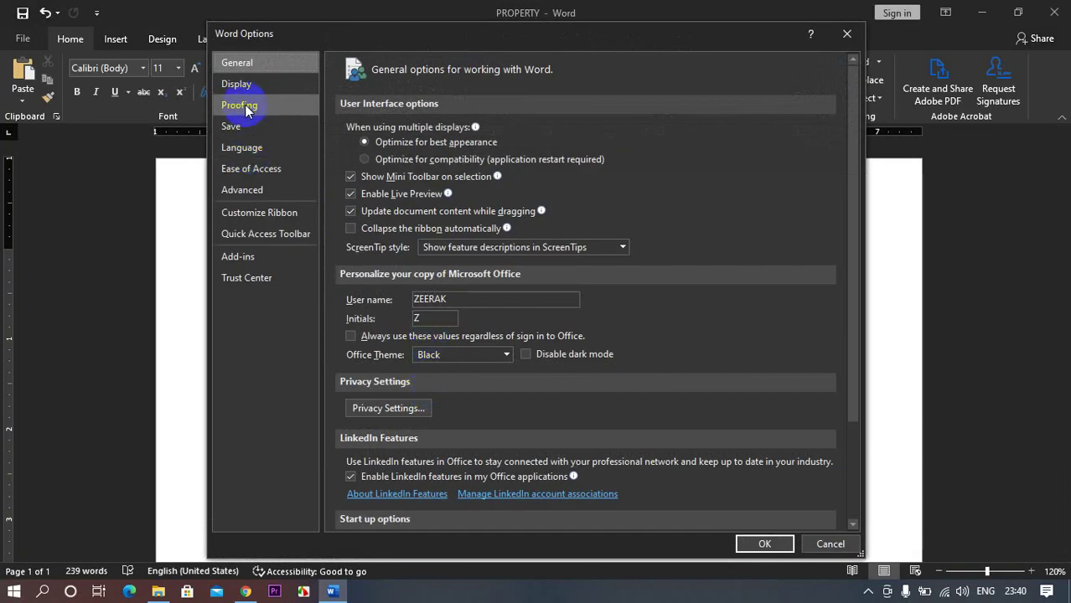
click(243, 84)
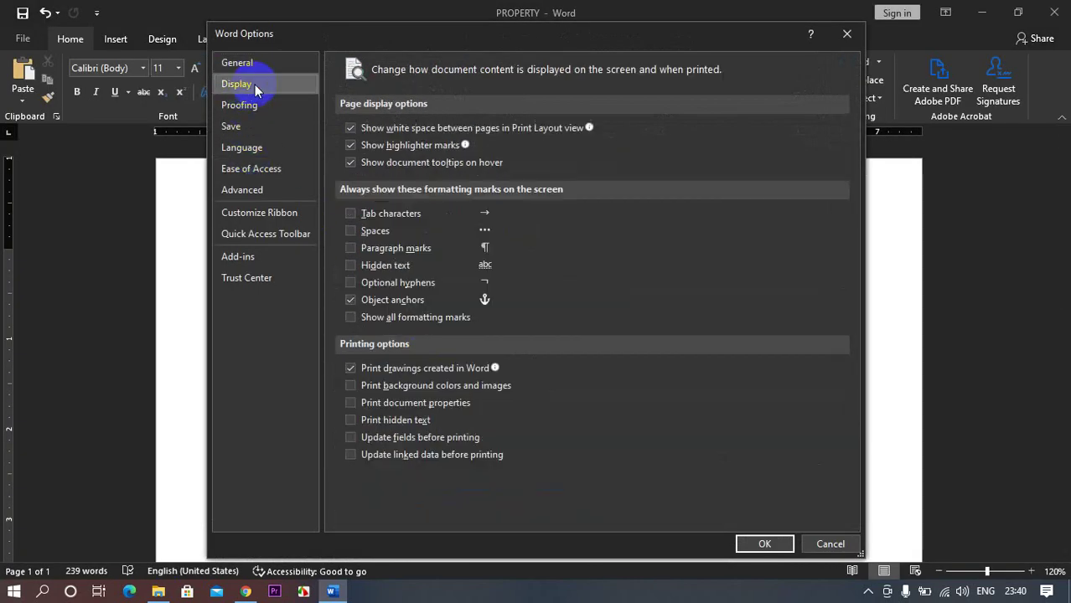
click(374, 403)
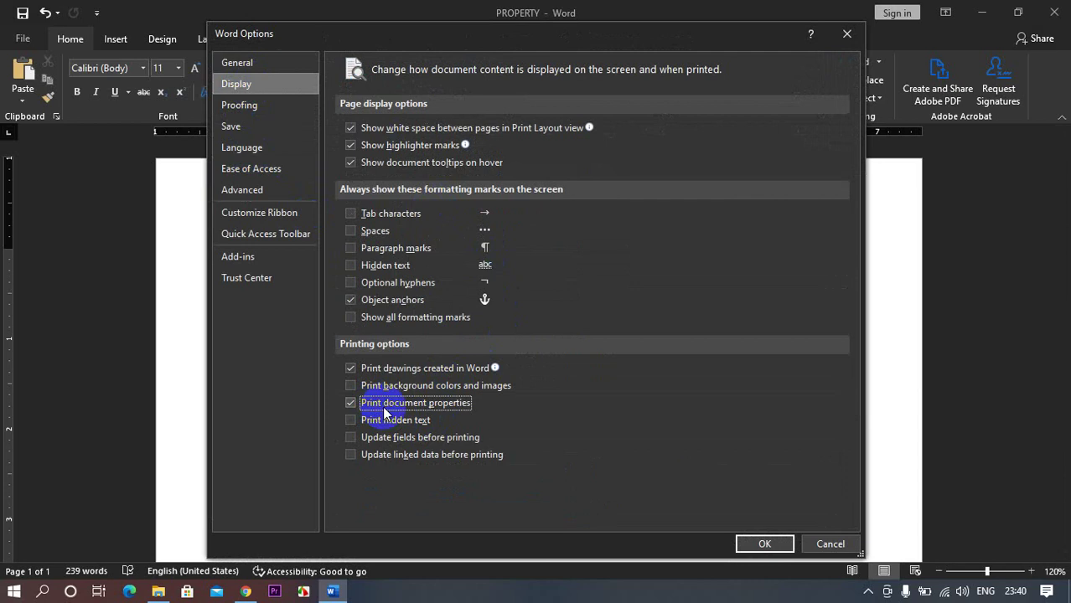
click(758, 544)
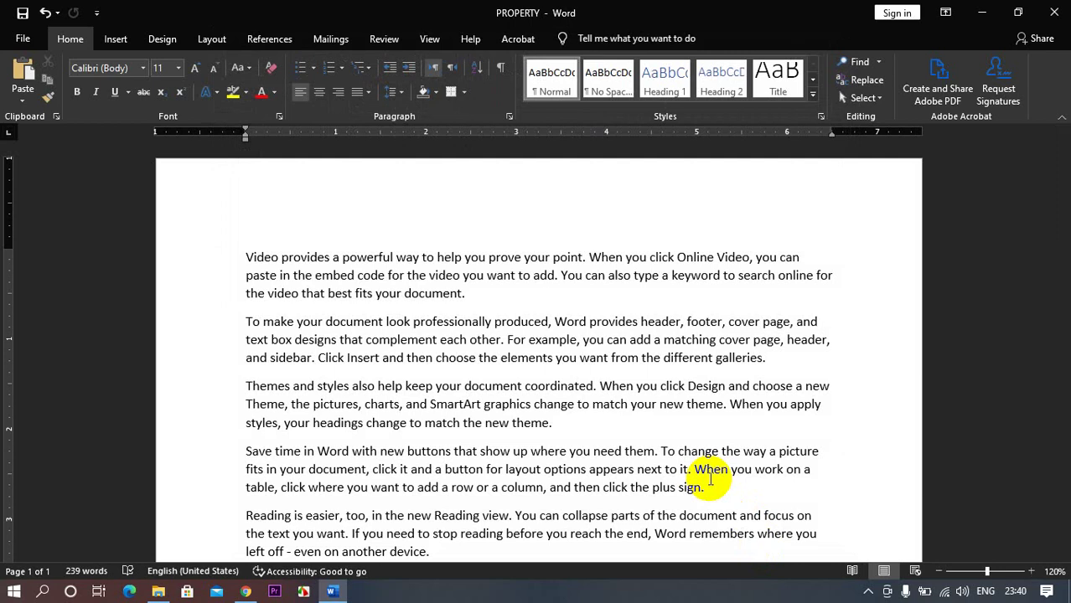
Step: Reopen Word Options and close it without making changes
click(23, 39)
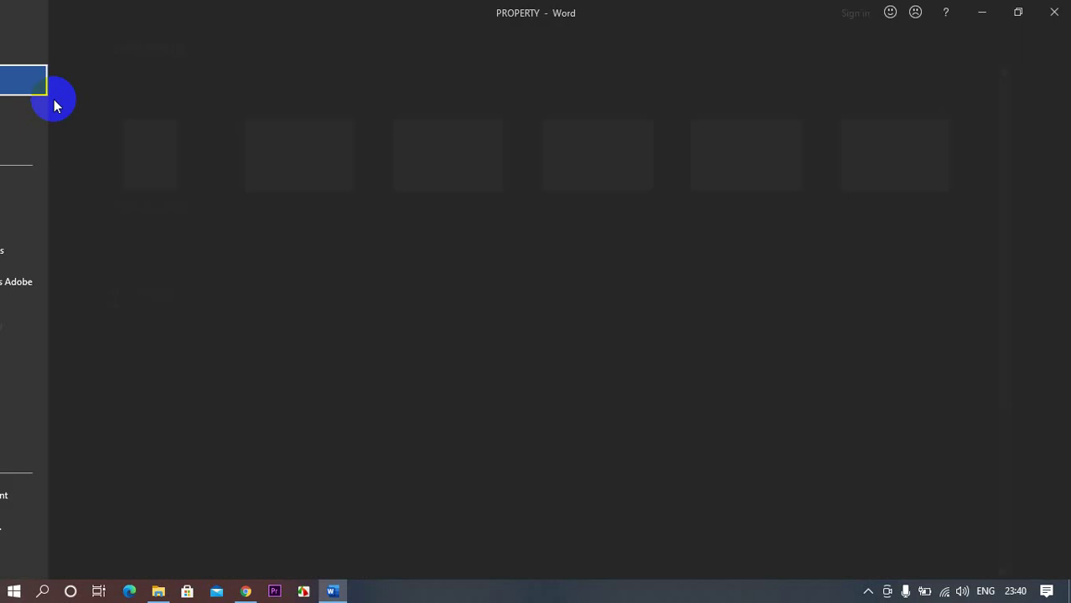
click(78, 526)
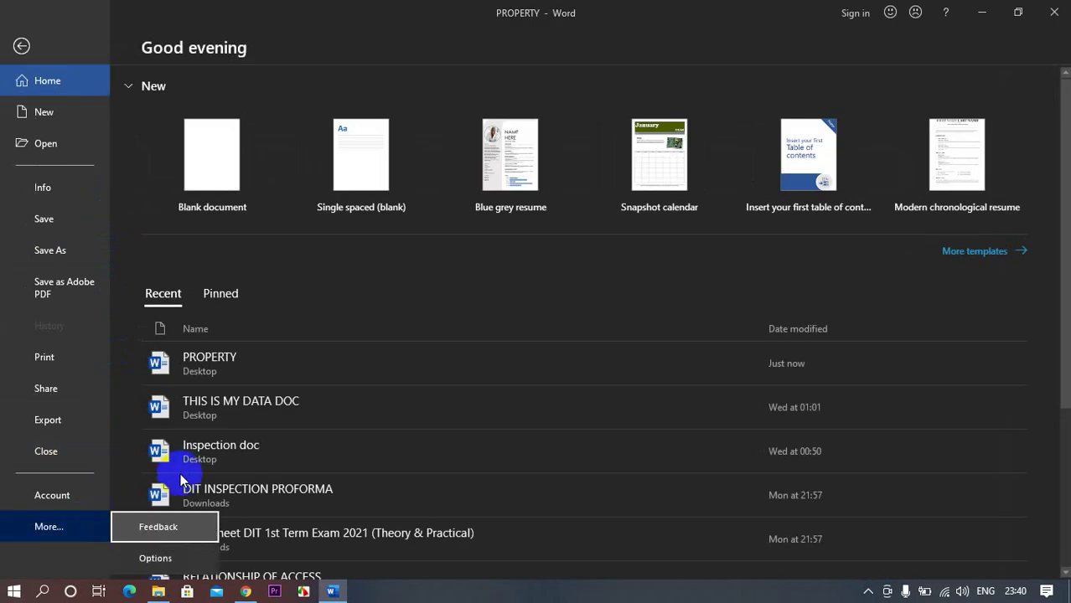
click(176, 556)
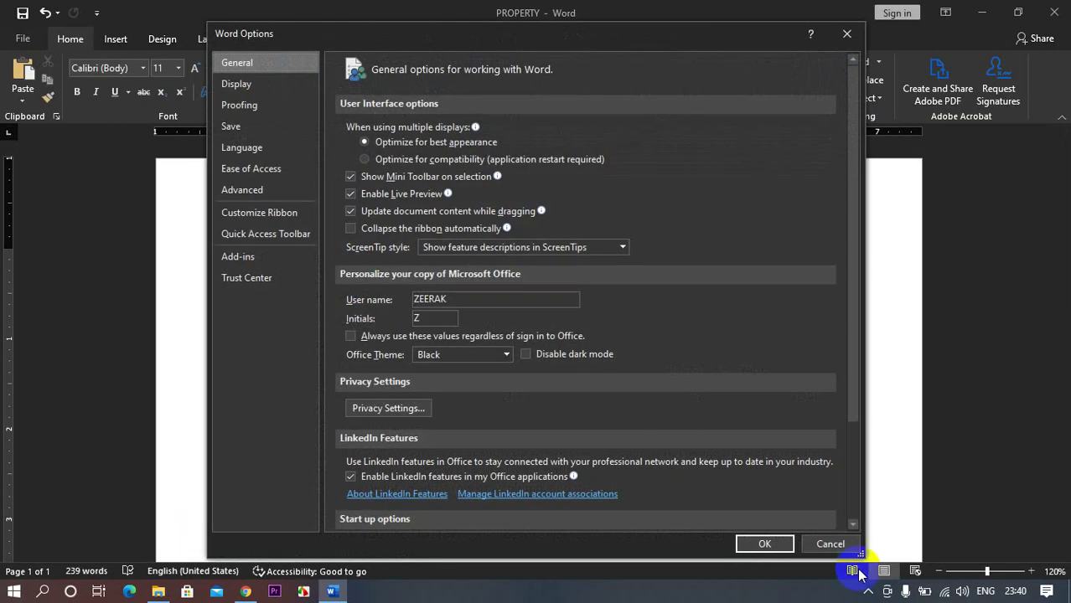
click(830, 543)
Step: Switch Print document properties back off in Display options and return to the File backstage
click(22, 39)
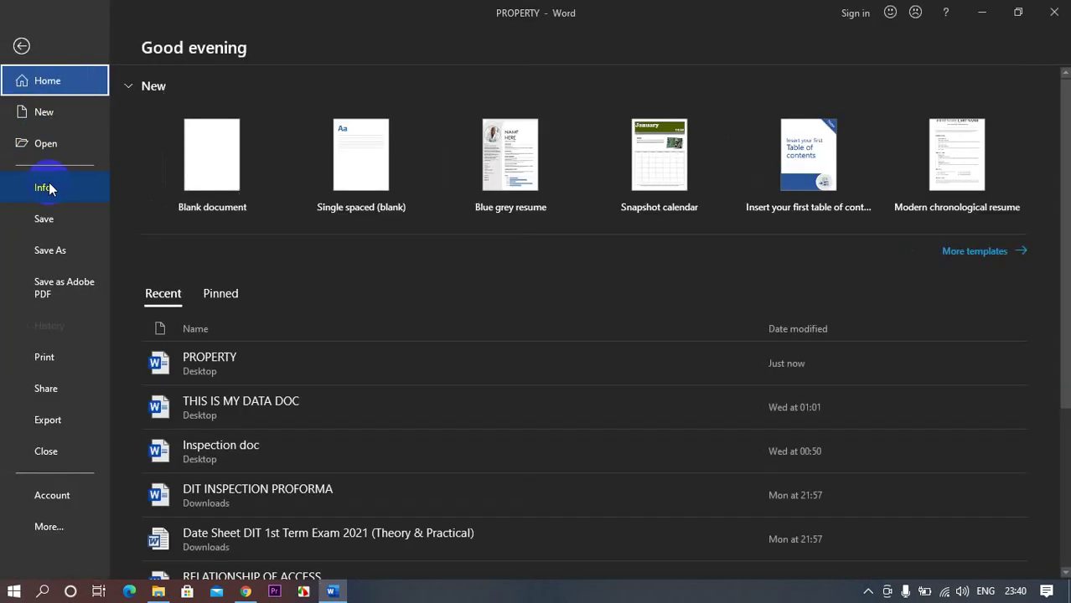
click(63, 528)
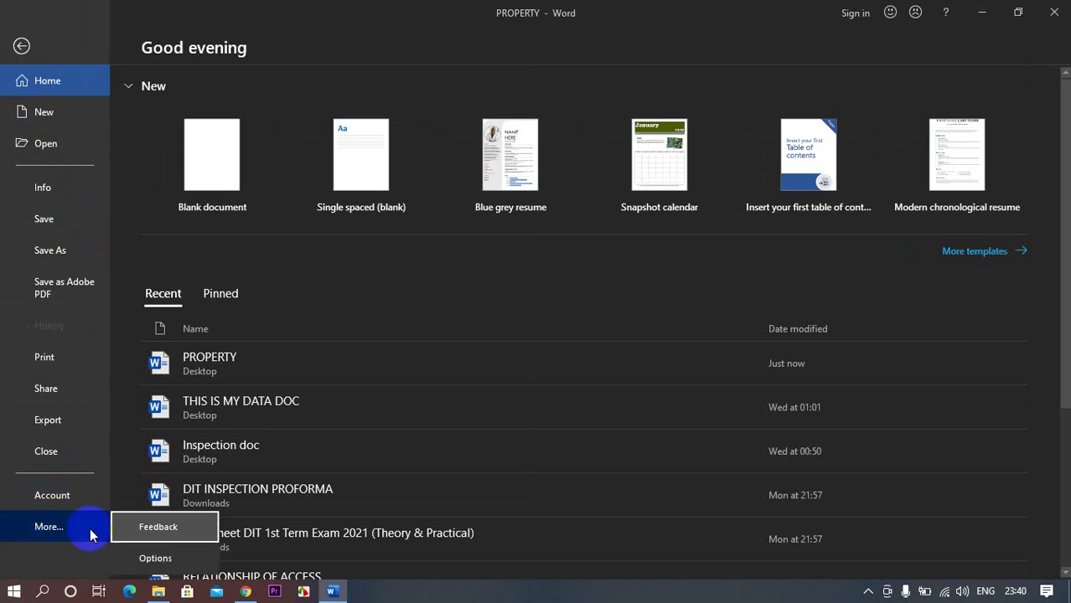
click(176, 557)
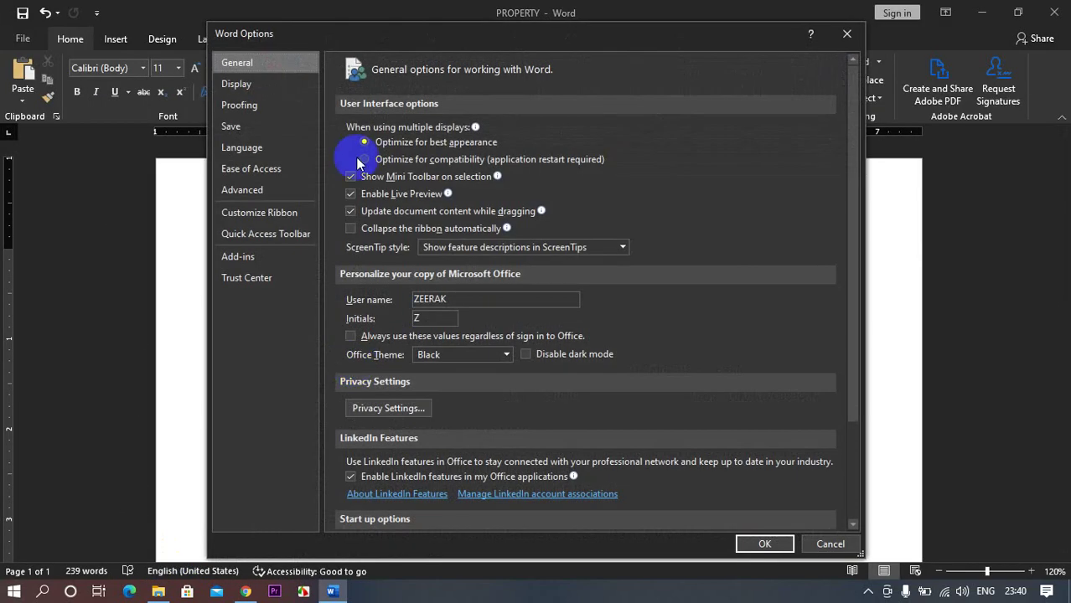
click(266, 91)
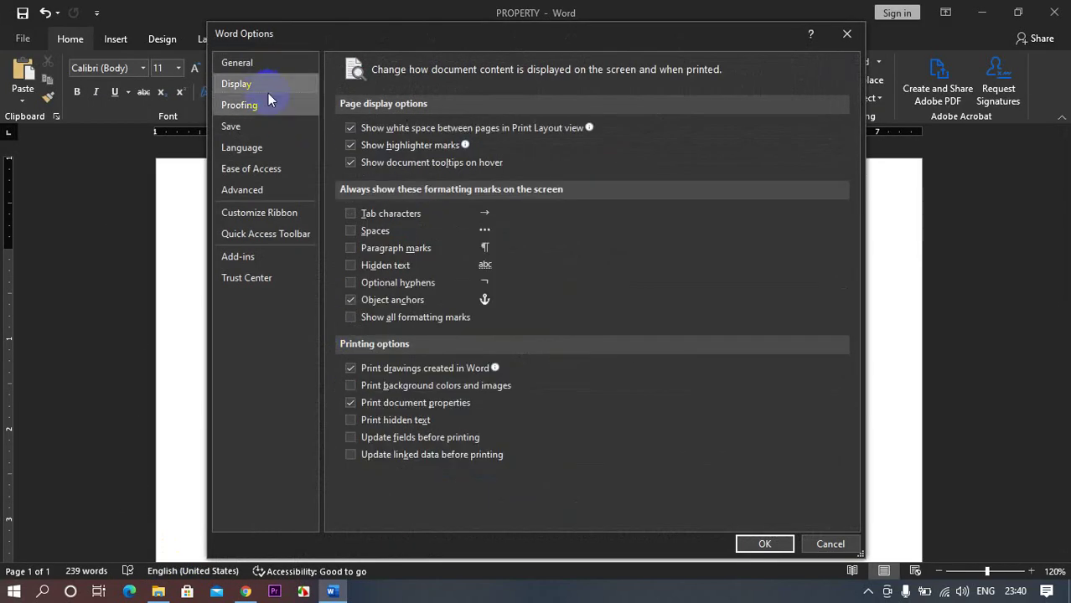
click(378, 405)
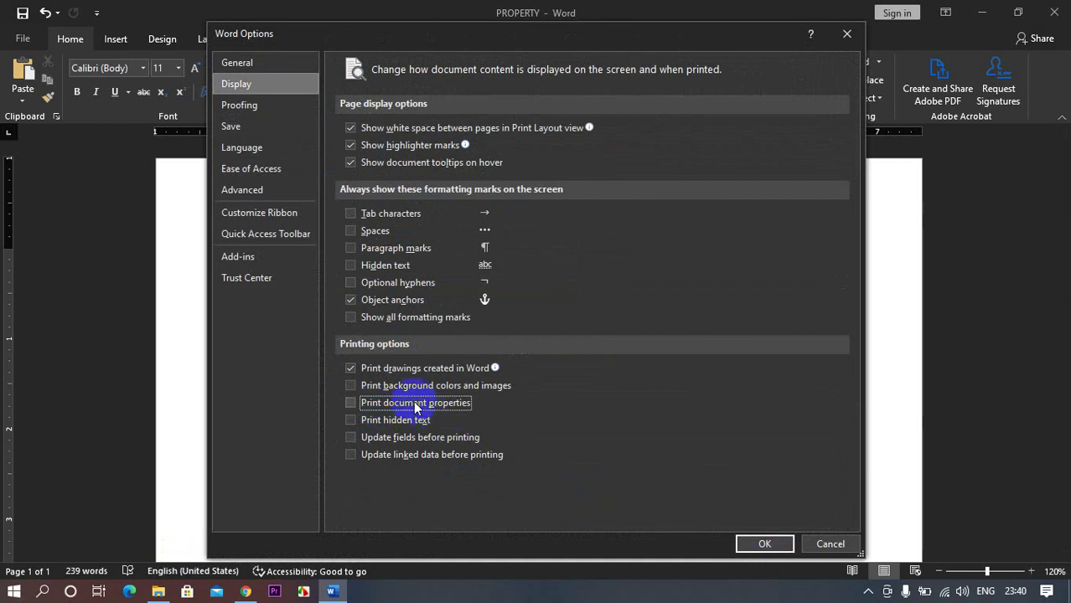
click(759, 544)
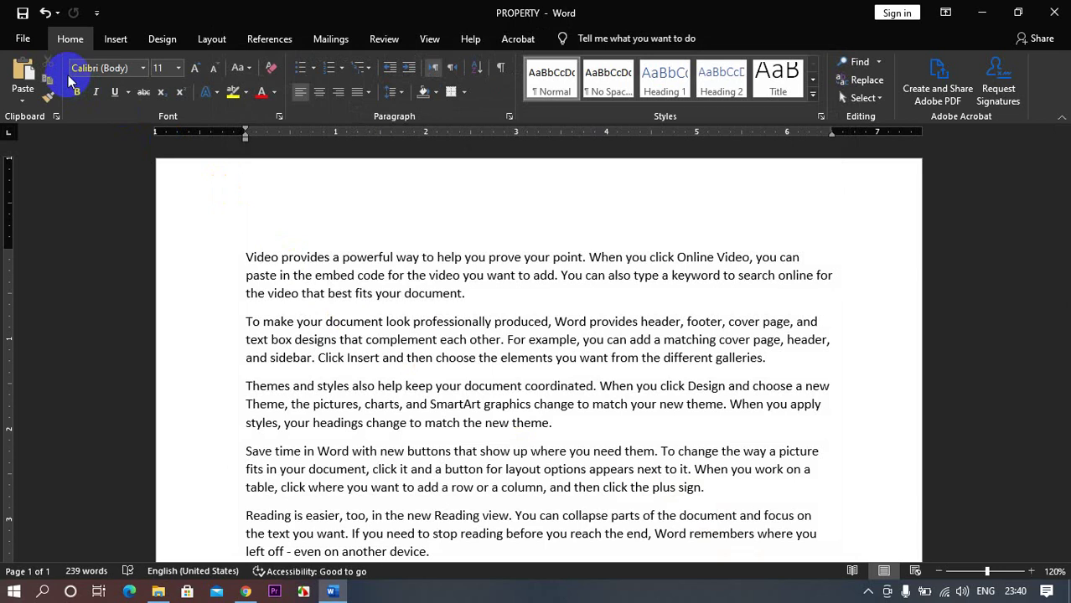
click(17, 40)
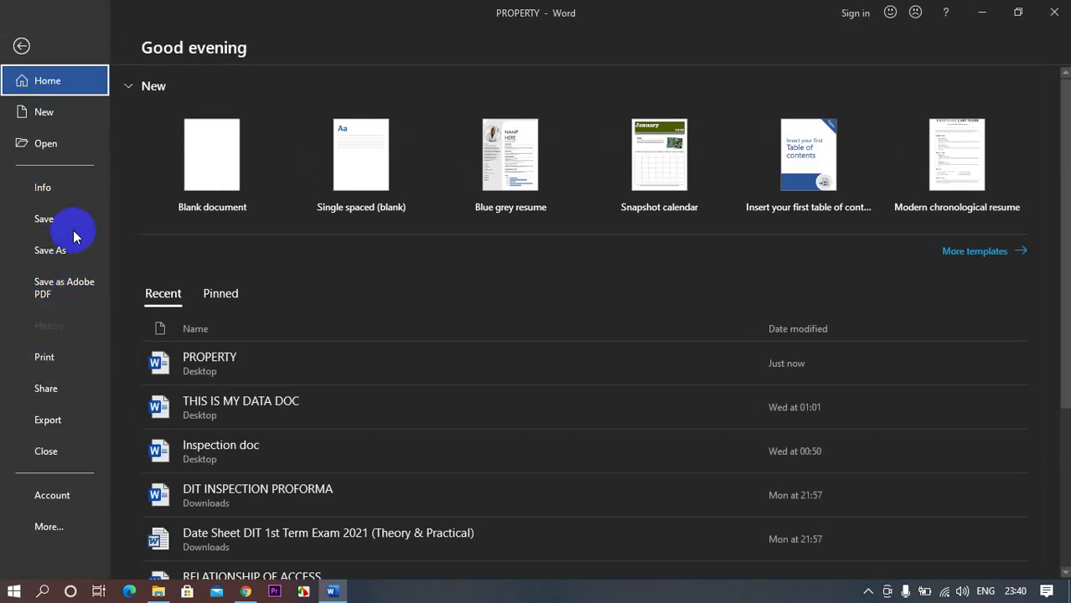
Step: Show the Info page and put the cursor in the empty Title property box
click(65, 189)
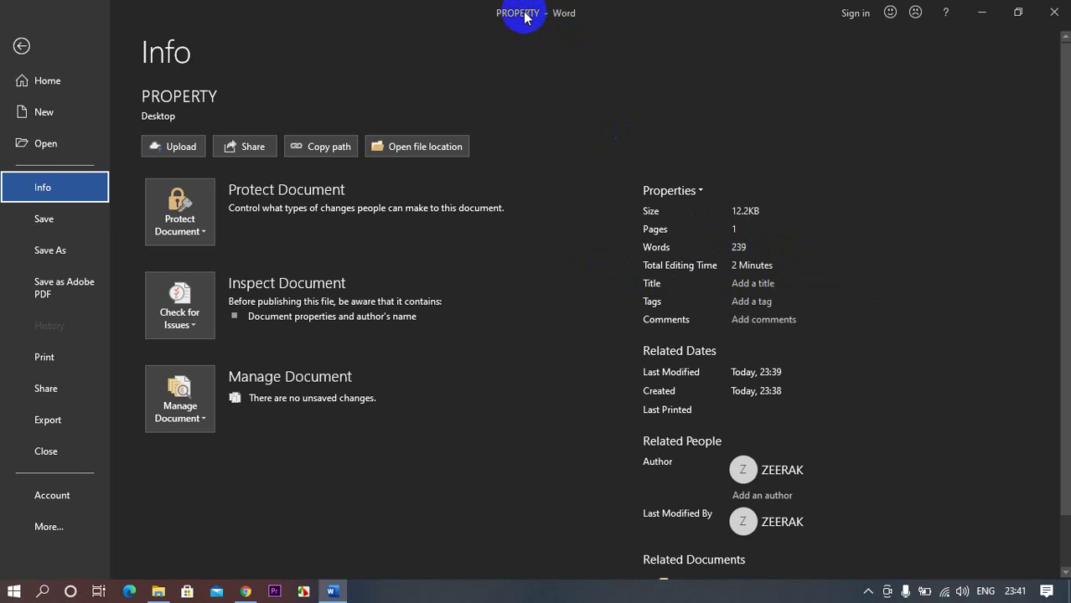
click(742, 283)
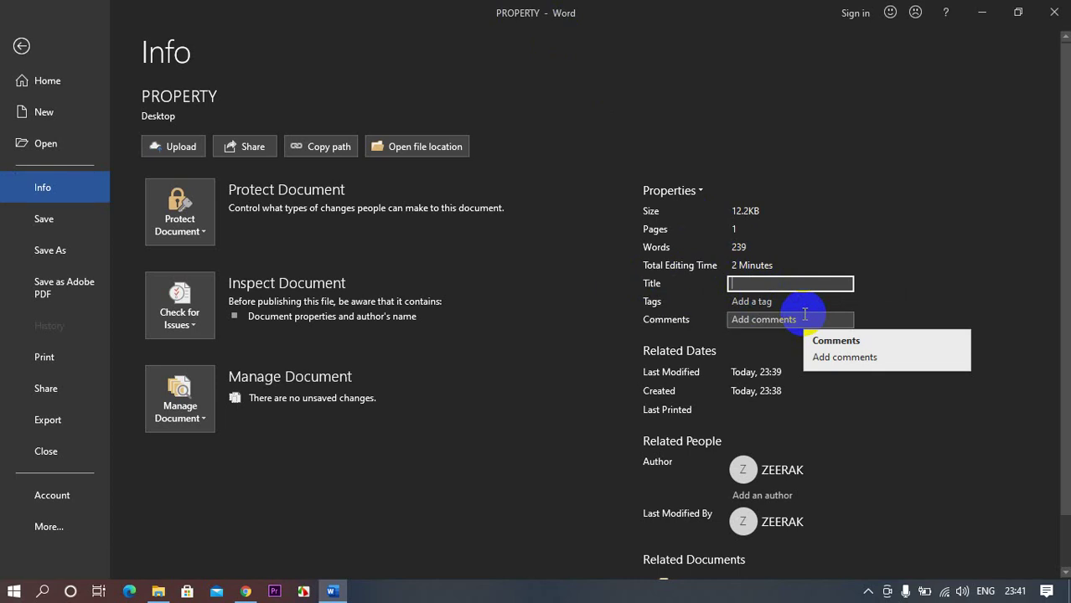
Step: Enter DOC PROPERTY as the Title and move into the Tags field
text(DOC PRO)
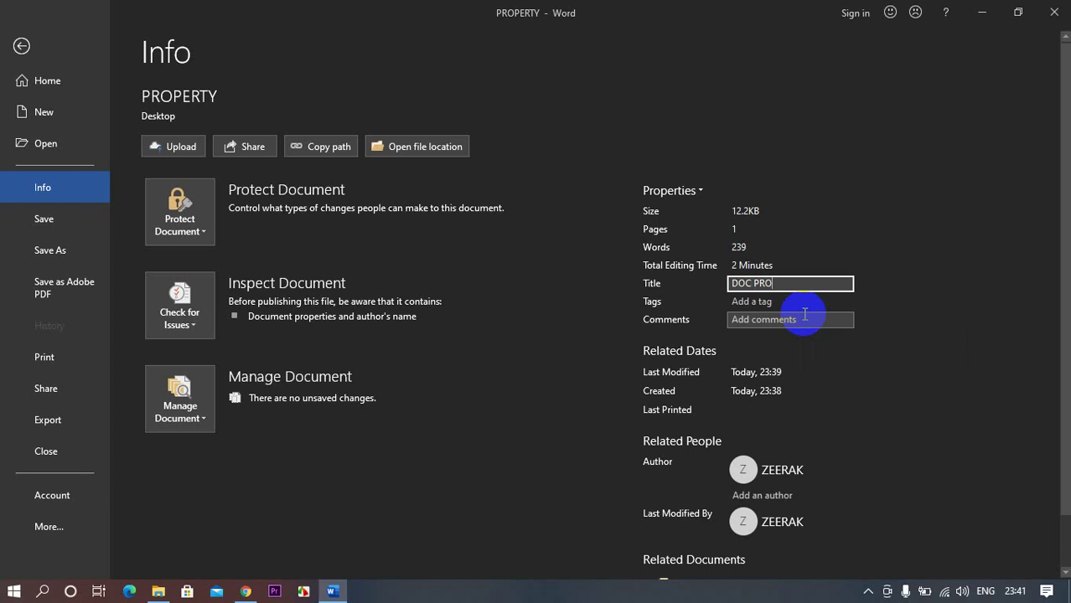
text(PERY)
text(Y)
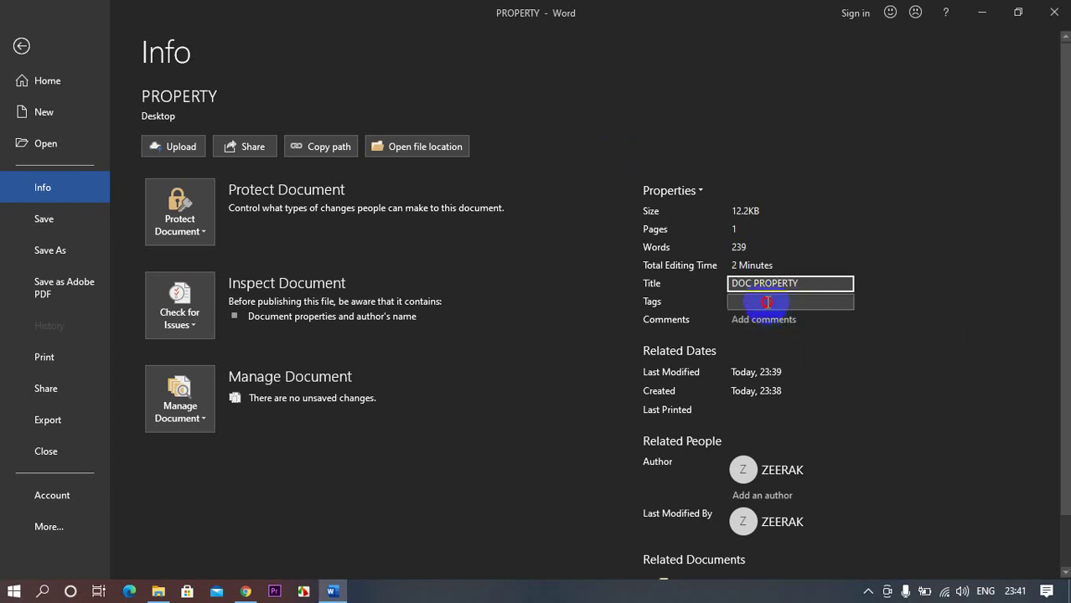
click(789, 303)
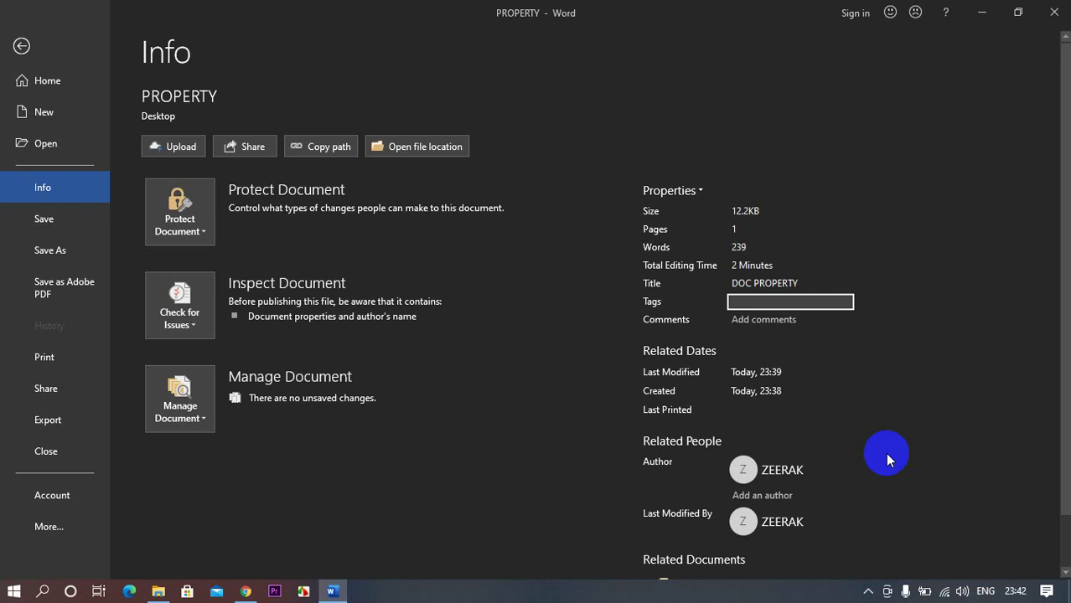
Step: Type comma-separated Tags: an academy name, the author's full name and an INSTITUTE name
text(ZEERAK A)
text(CD)
key(BackSpace)
text(ADE)
text(MY;)
text(MOHAM)
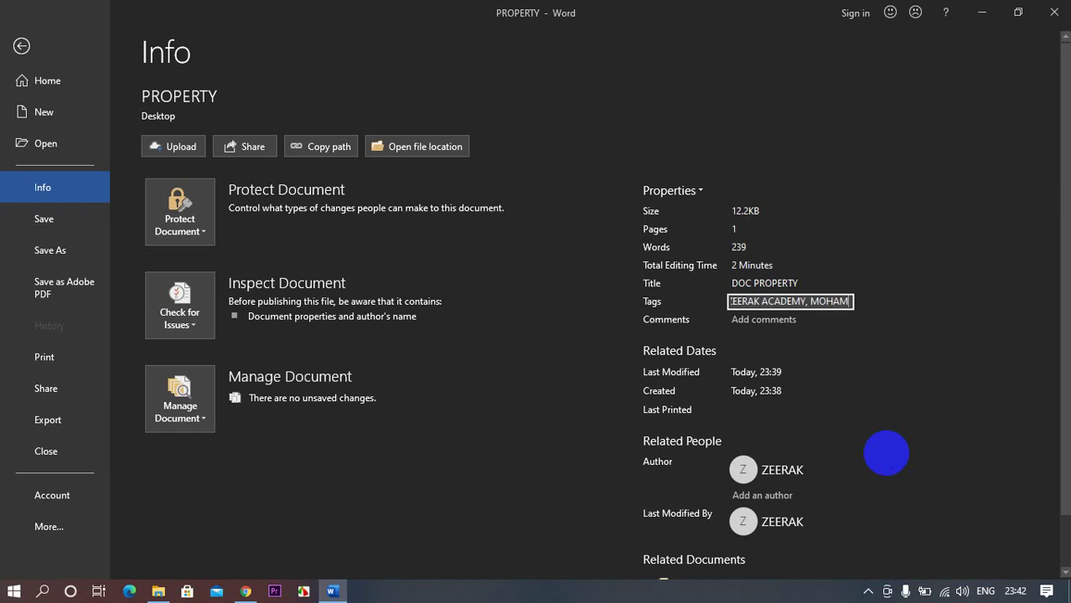
text(MAD ESSA )
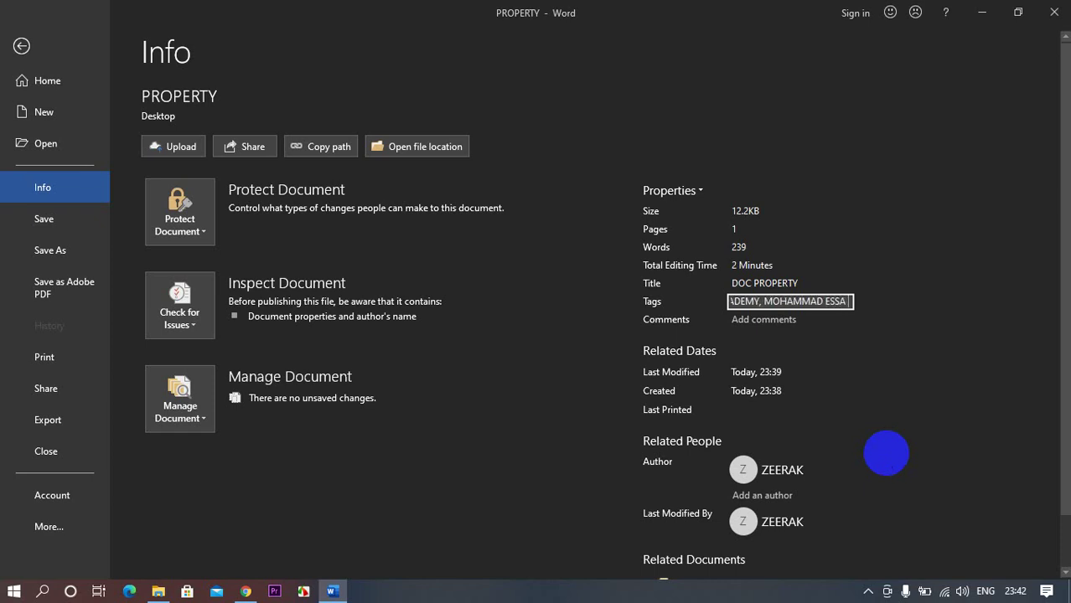
text(ZEERAK, )
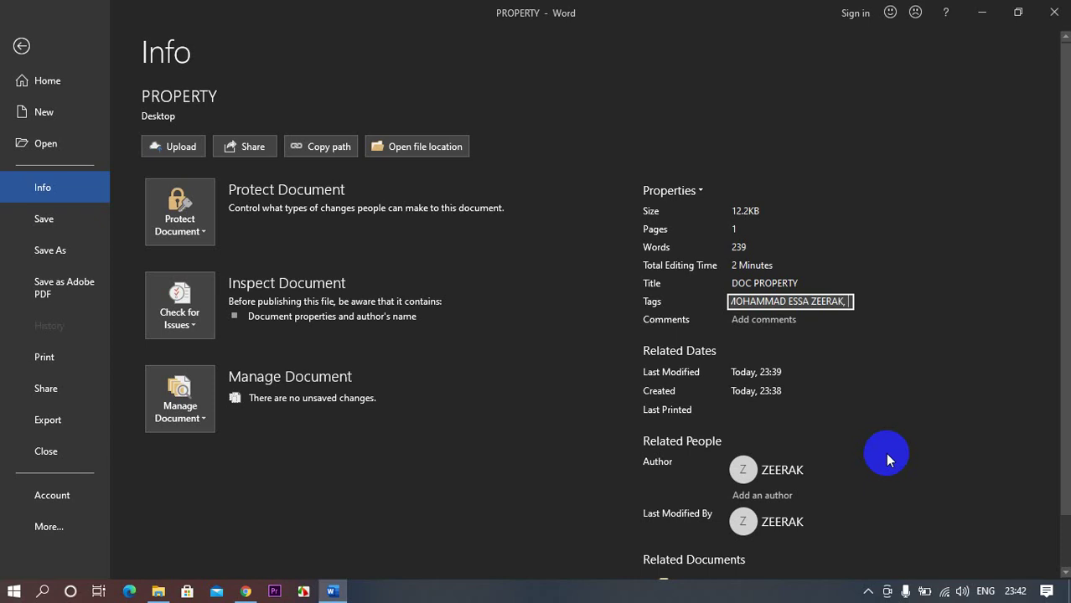
text(ZEERAK)
text(, ZEERAK INSTITU)
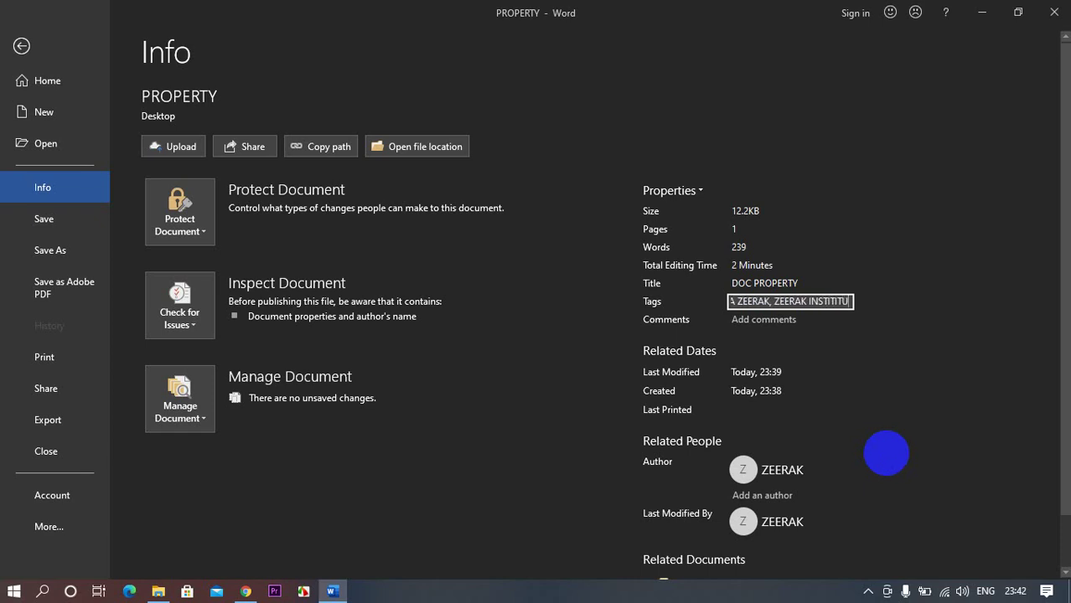
text(IT)
key(BackSpace)
key(BackSpace)
key(BackSpace)
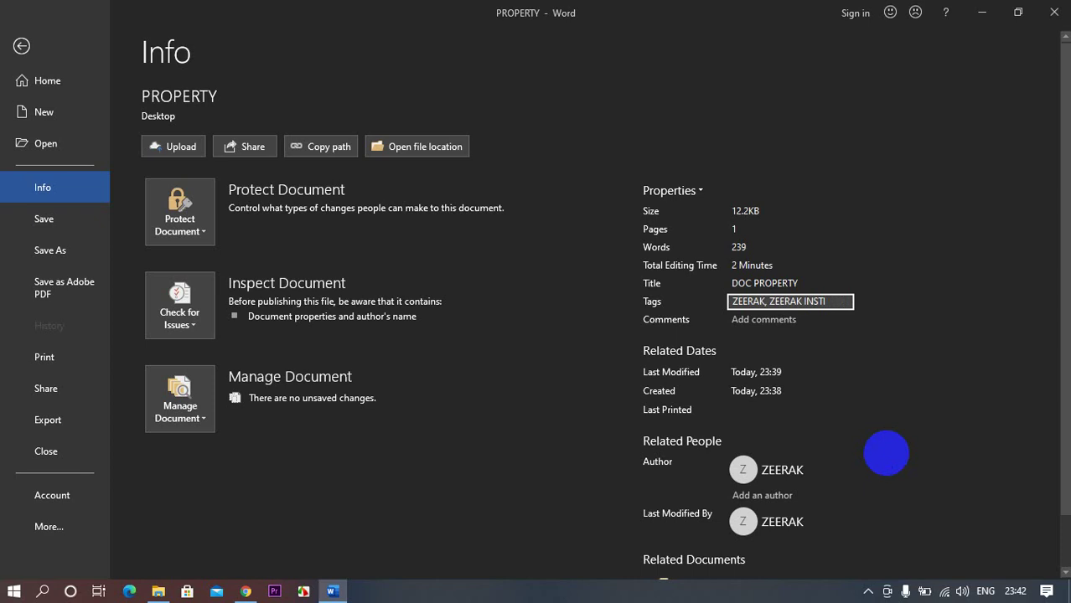
text(TUTE)
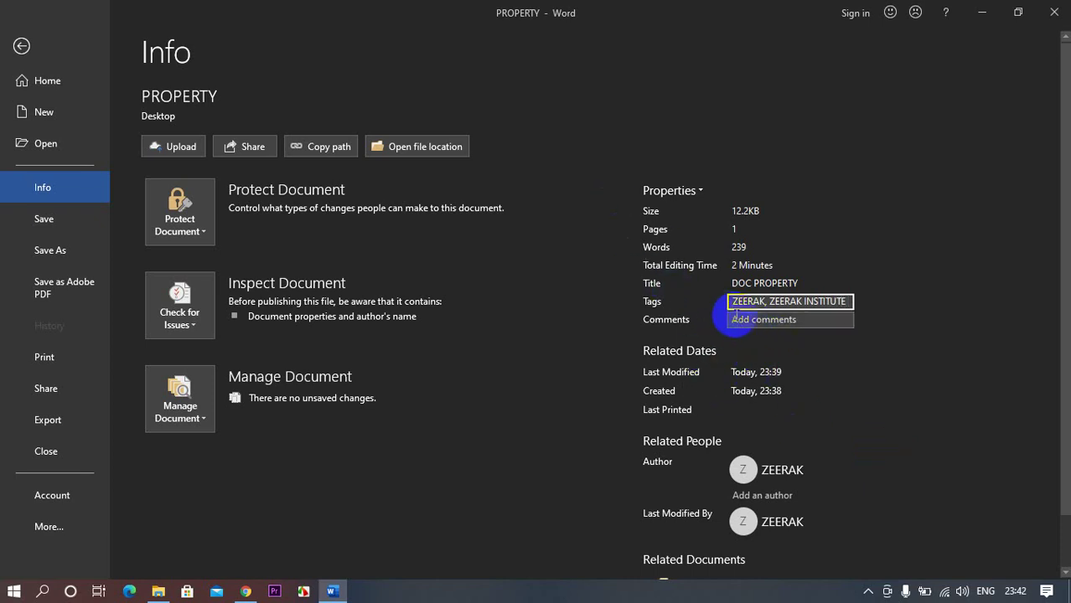
click(766, 301)
text(,)
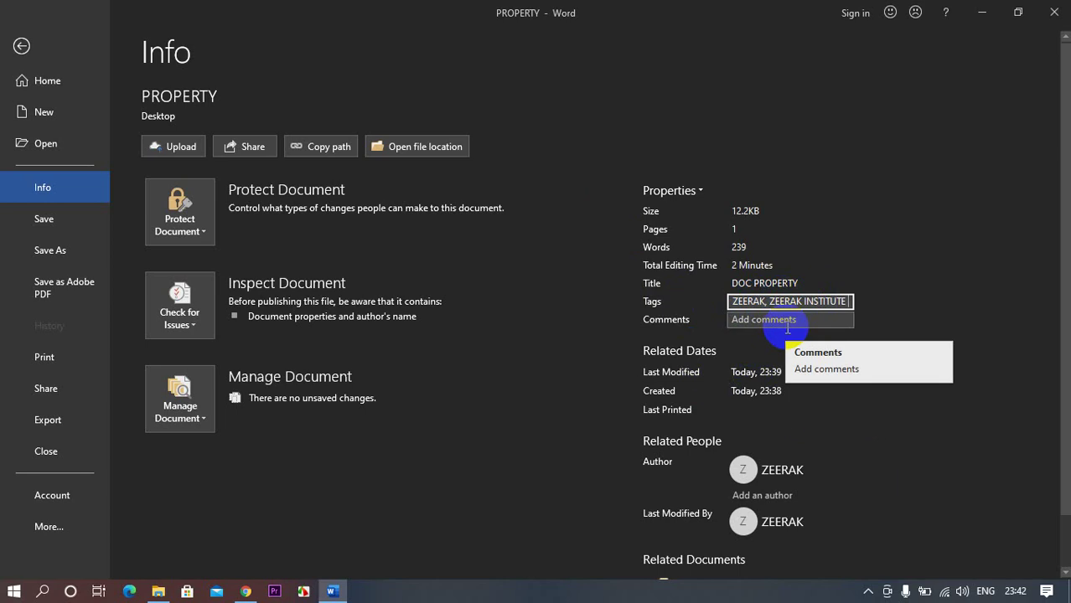
Step: Type the Comments text 'We discuss property in this lesson it is very important for information'
click(792, 325)
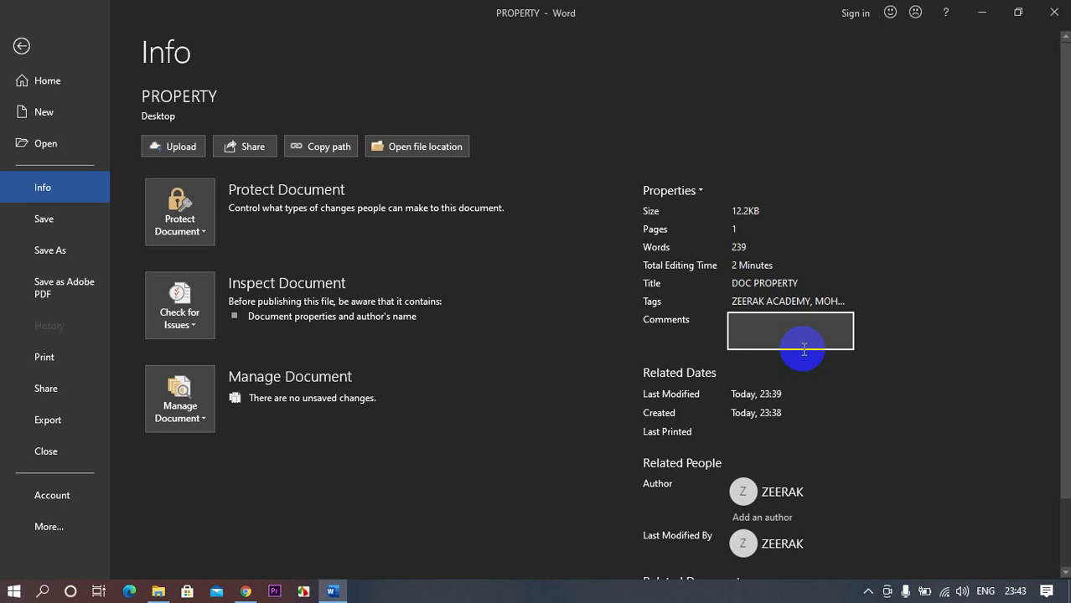
click(780, 332)
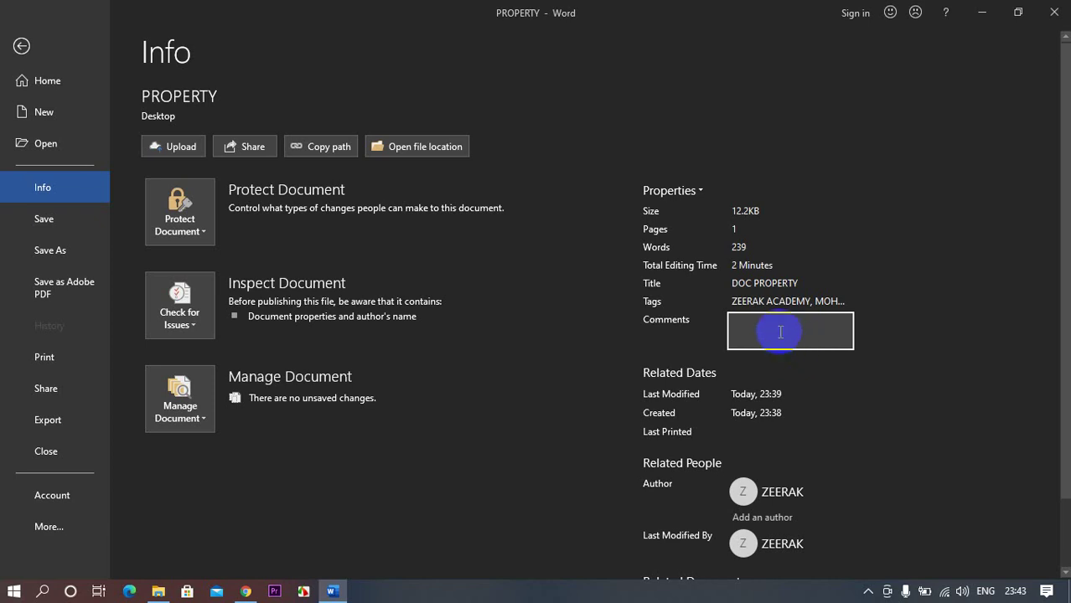
text(W)
key(BackSpace)
text(W)
text(e )
text(di)
text(scou)
key(BackSpace)
key(BackSpace)
text(u)
text(ss)
text( this)
key(BackSpace)
key(BackSpace)
key(BackSpace)
key(BackSpace)
text(pr)
text(oper)
text(ty in ths)
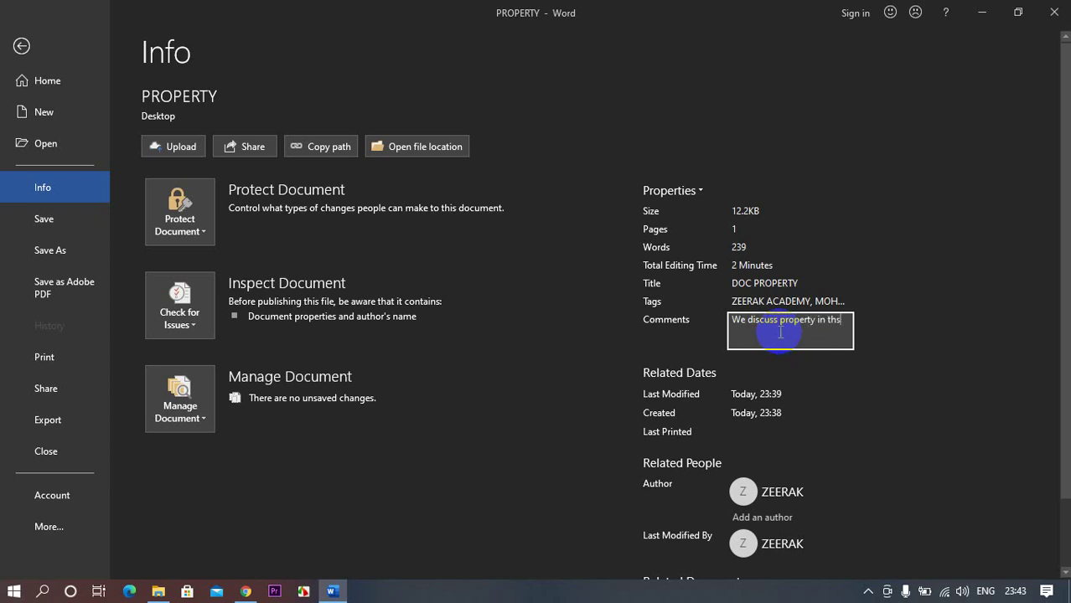
text(i)
key(BackSpace)
key(BackSpace)
text(is le)
text(ssong)
key(BackSpace)
text(it)
text( is very im)
text(portan)
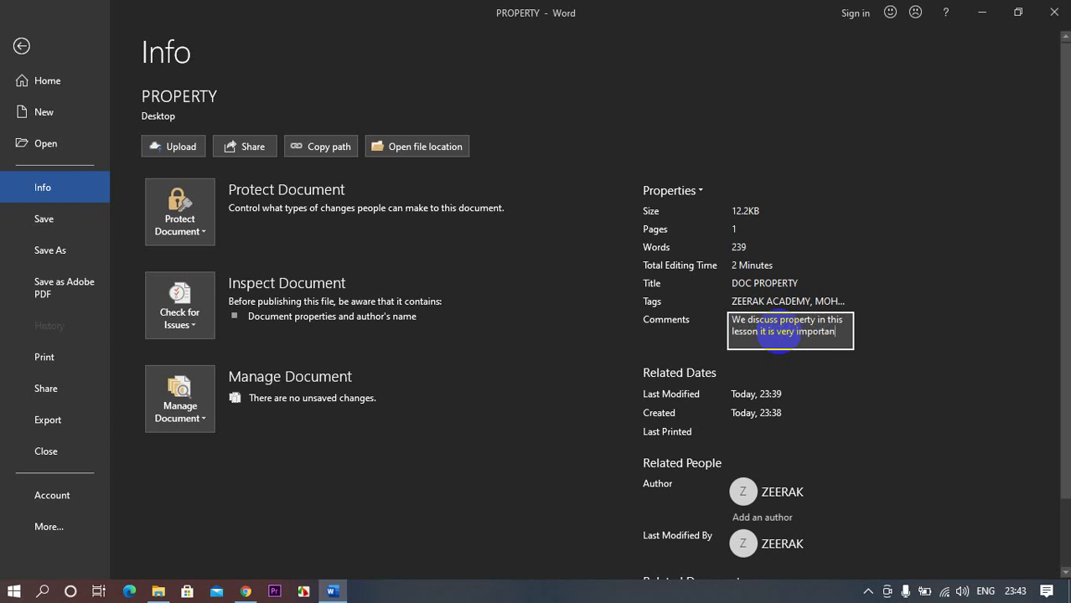
text(t for)
text( infor)
text(mation)
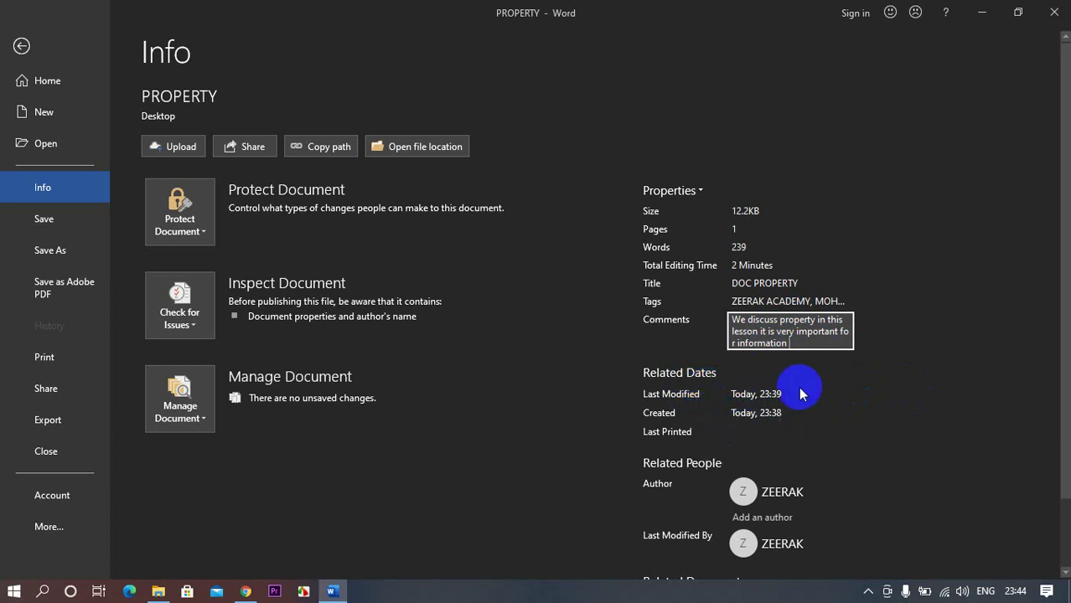
Step: Commit the comment, dismiss the Last Printed popup, and review the listed properties
click(764, 396)
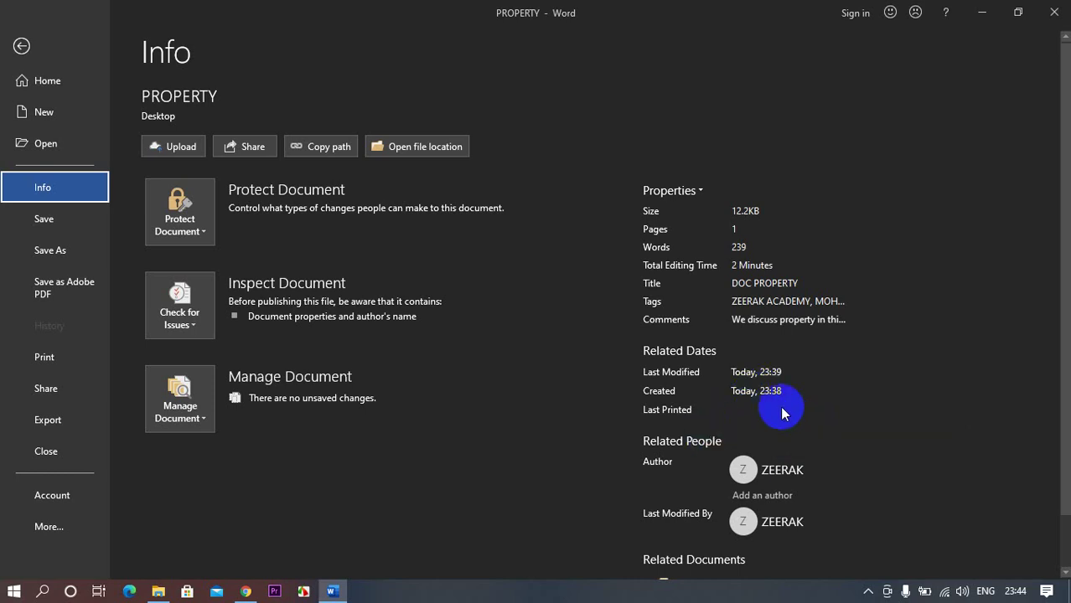
mouse_move(675, 422)
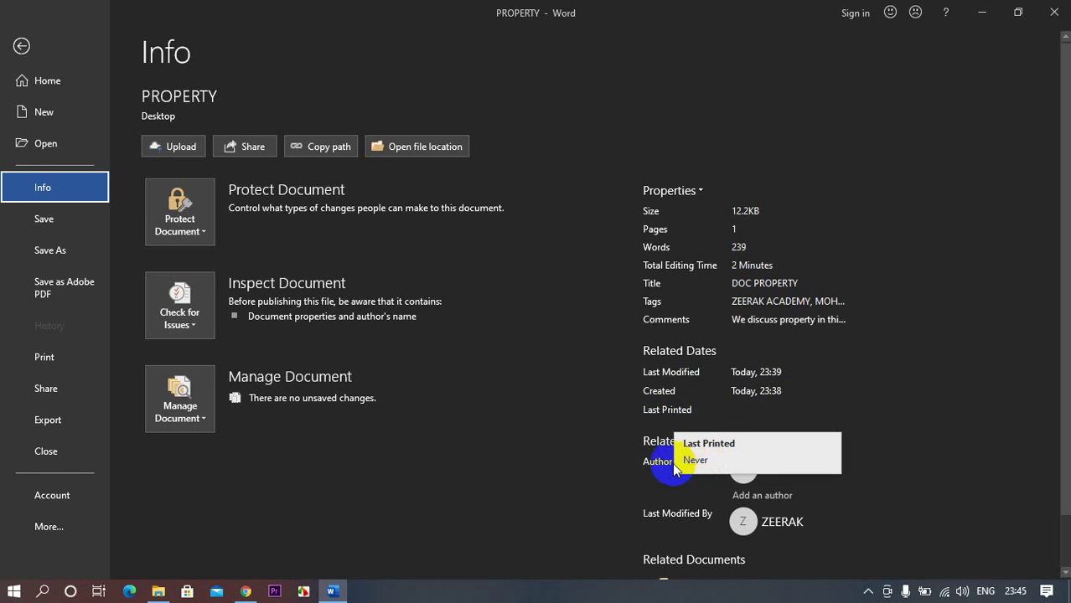
click(632, 446)
scroll(687, 423, down, 1)
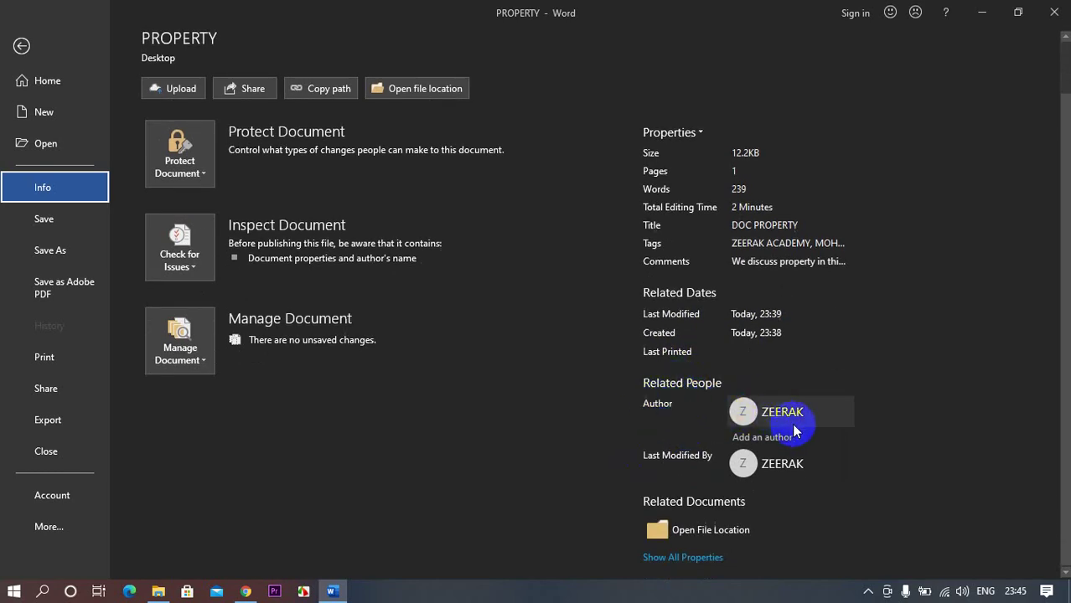
mouse_move(796, 414)
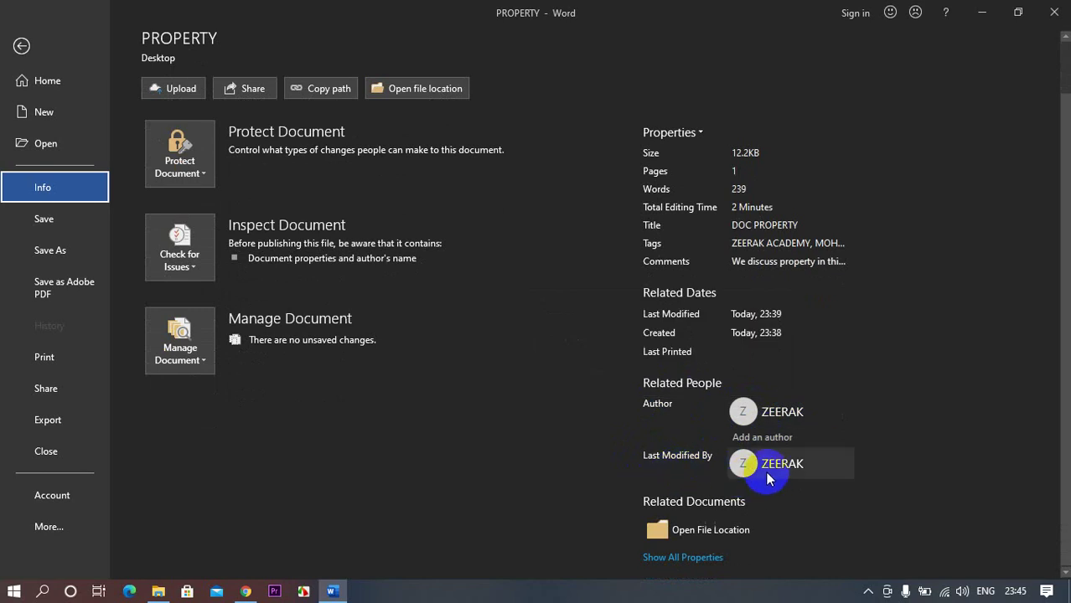
mouse_move(768, 478)
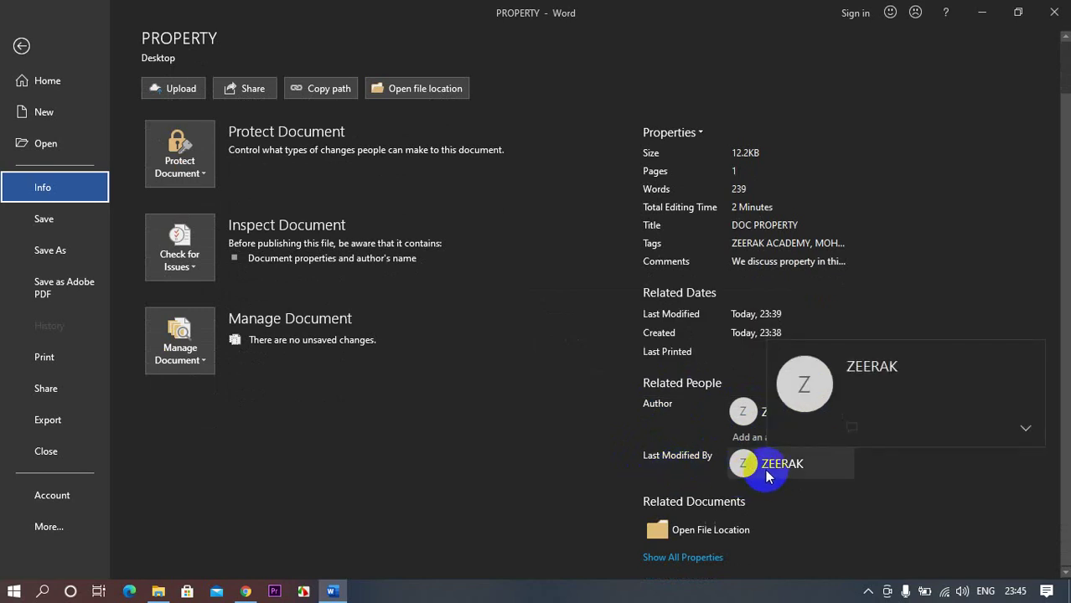
click(708, 532)
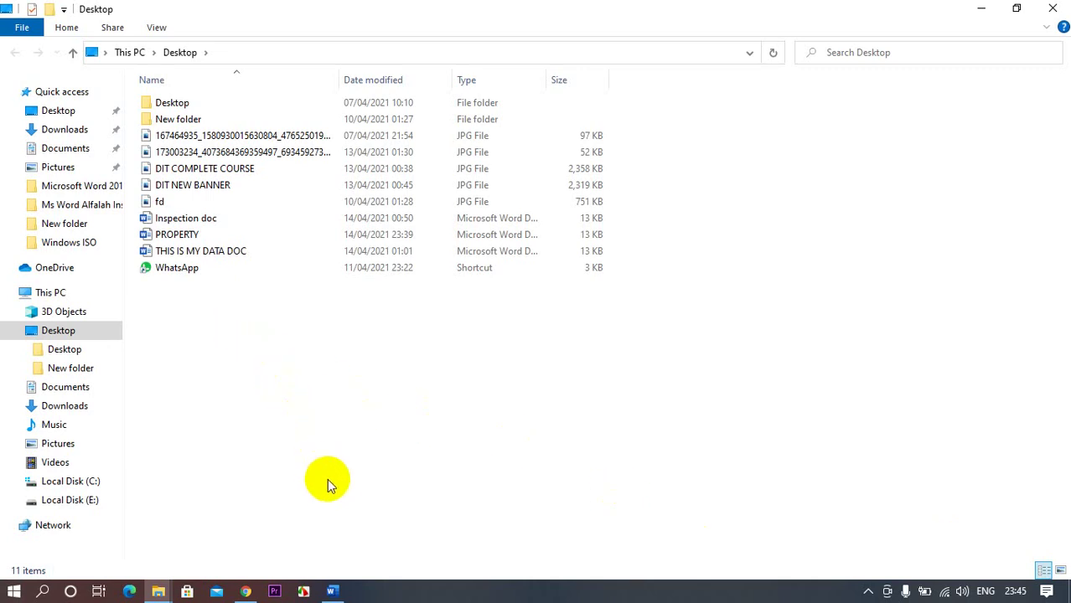
click(171, 238)
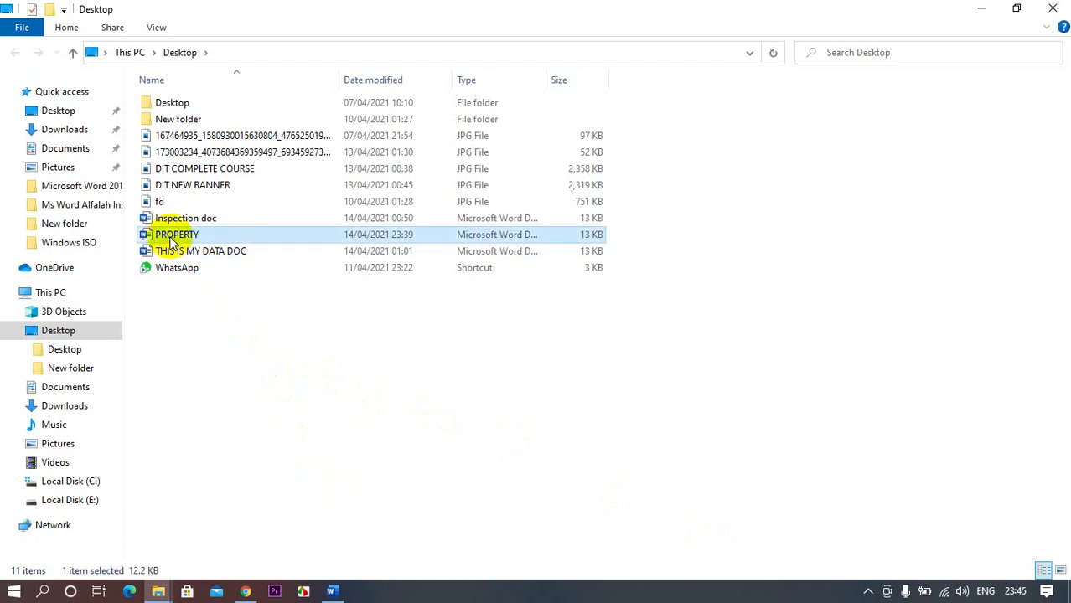
click(1053, 9)
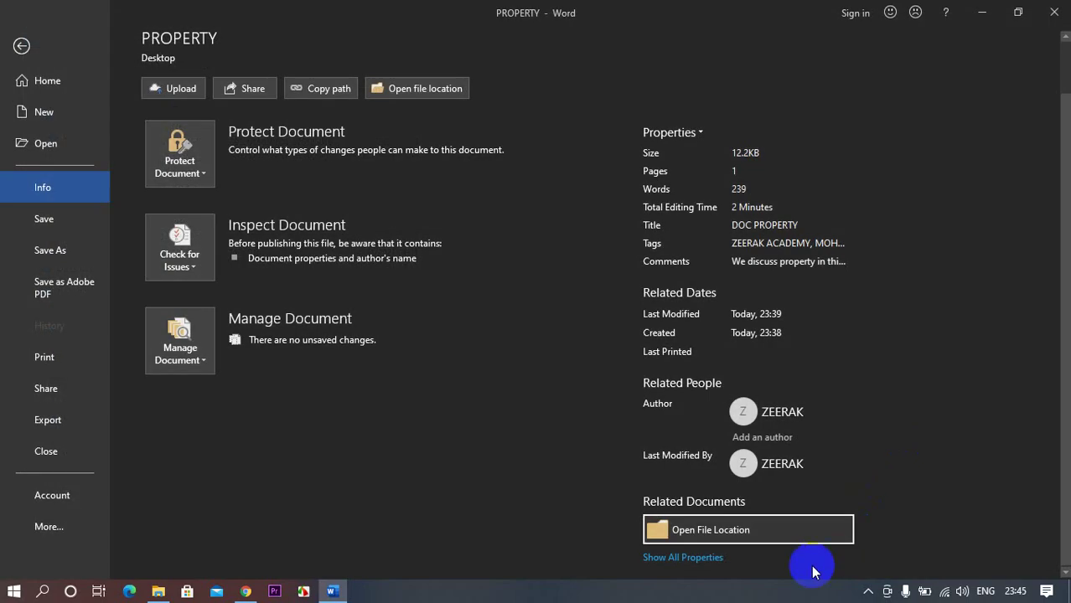
Step: Open the Advanced Properties dialog from the Info page and view its General tab
click(682, 558)
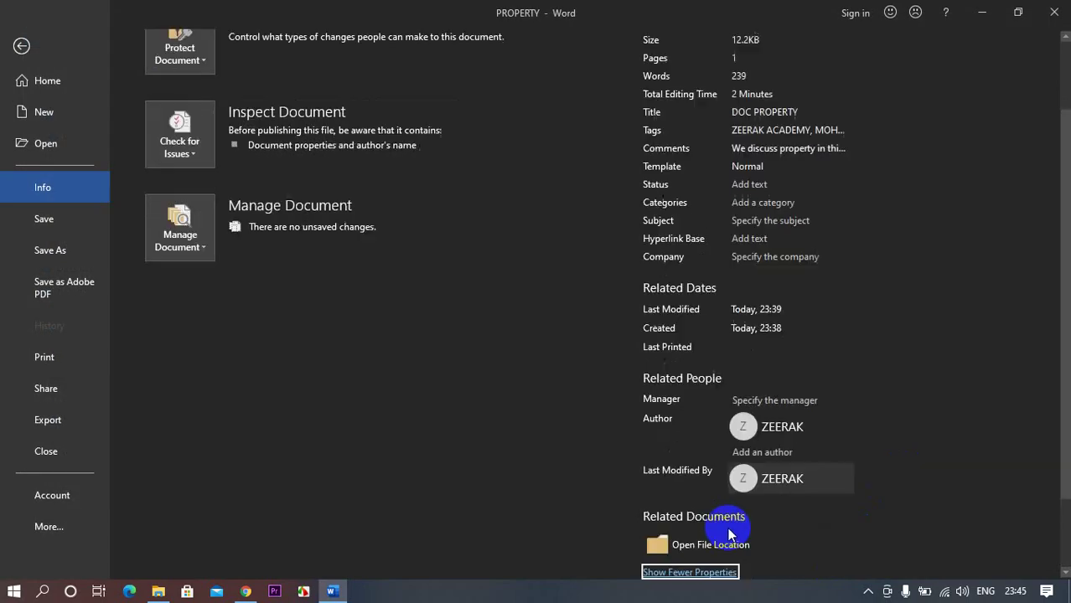
scroll(818, 524, up, 5)
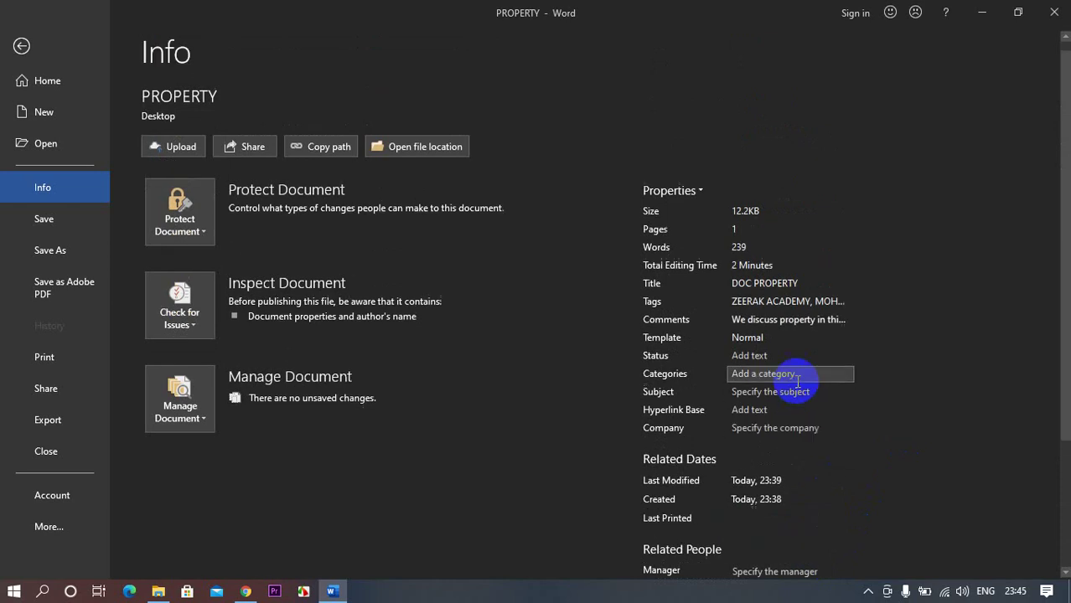
click(703, 191)
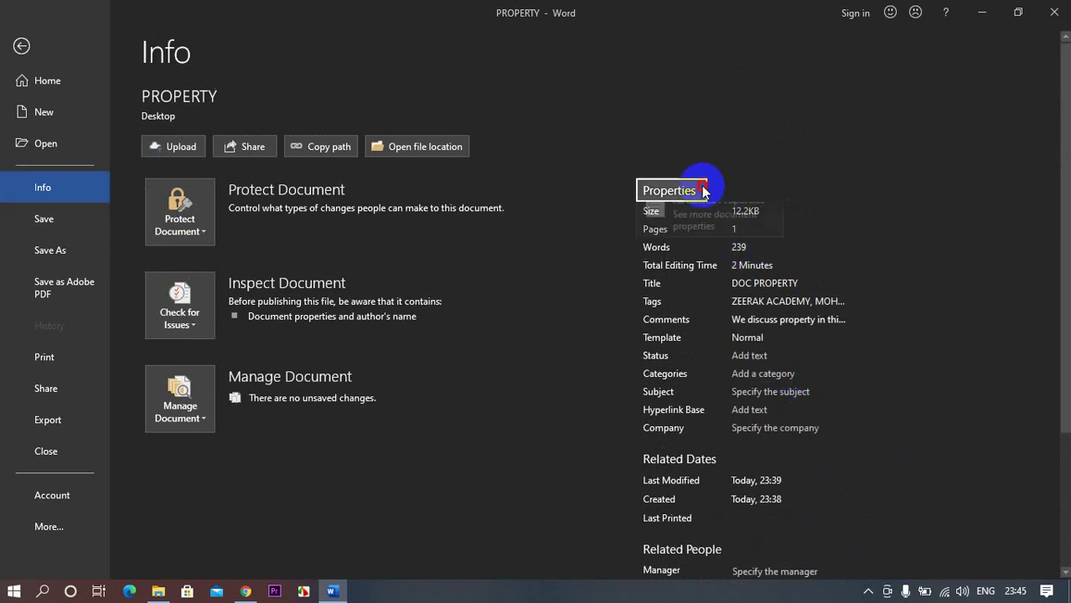
click(687, 224)
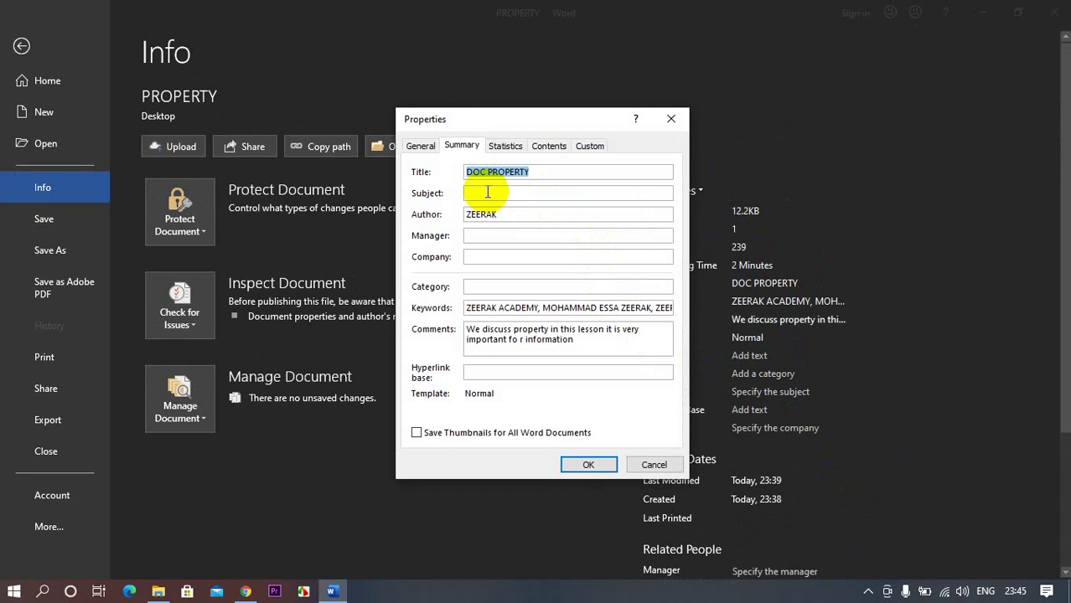
click(420, 146)
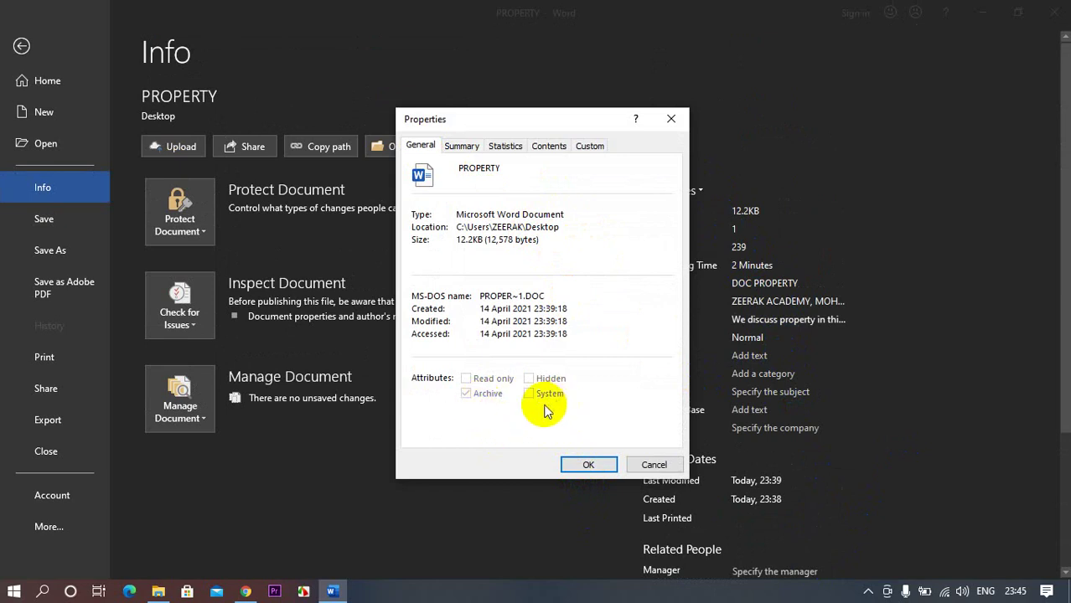
Step: On the Summary tab, set Hyperlink base to the author's Facebook profile URL, then check Statistics
click(461, 148)
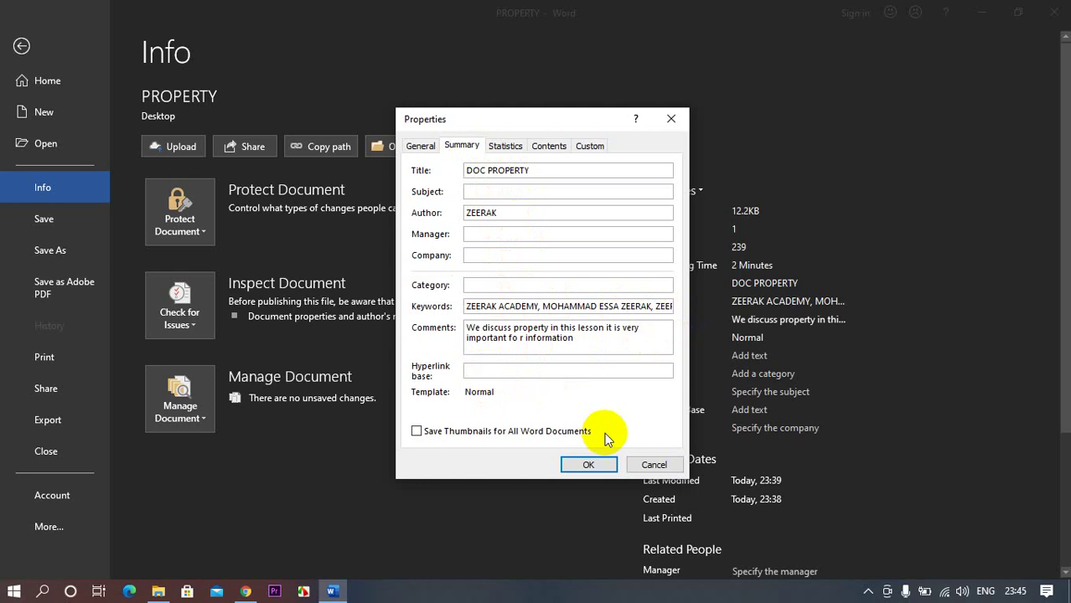
text(www.)
text(f)
text(acebook.co)
text(m/moah)
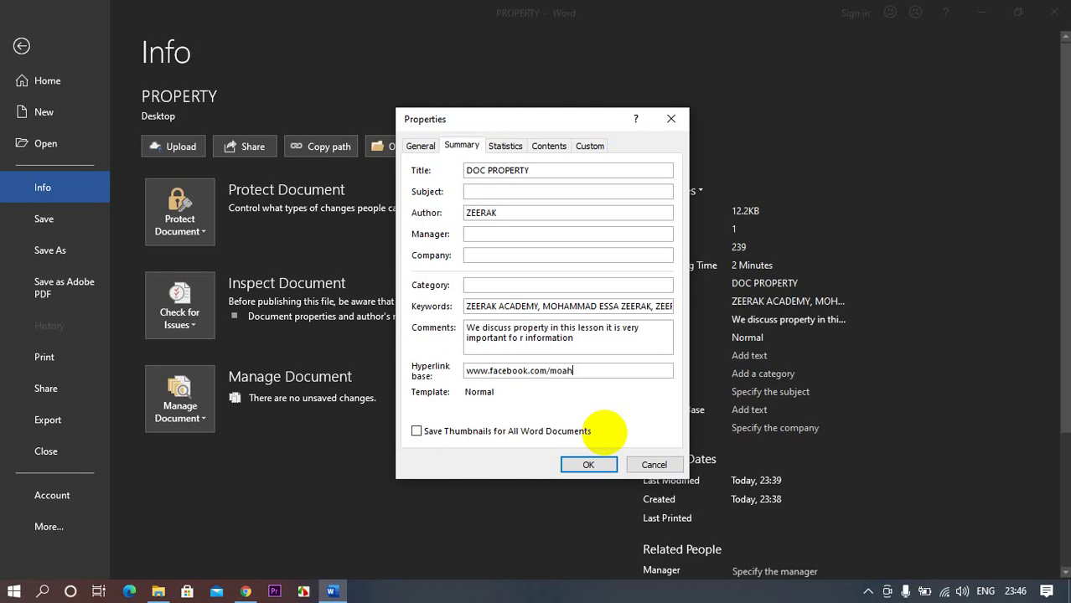
key(BackSpace)
key(BackSpace)
text(ammad )
text(essa)
text( zeerak)
click(505, 145)
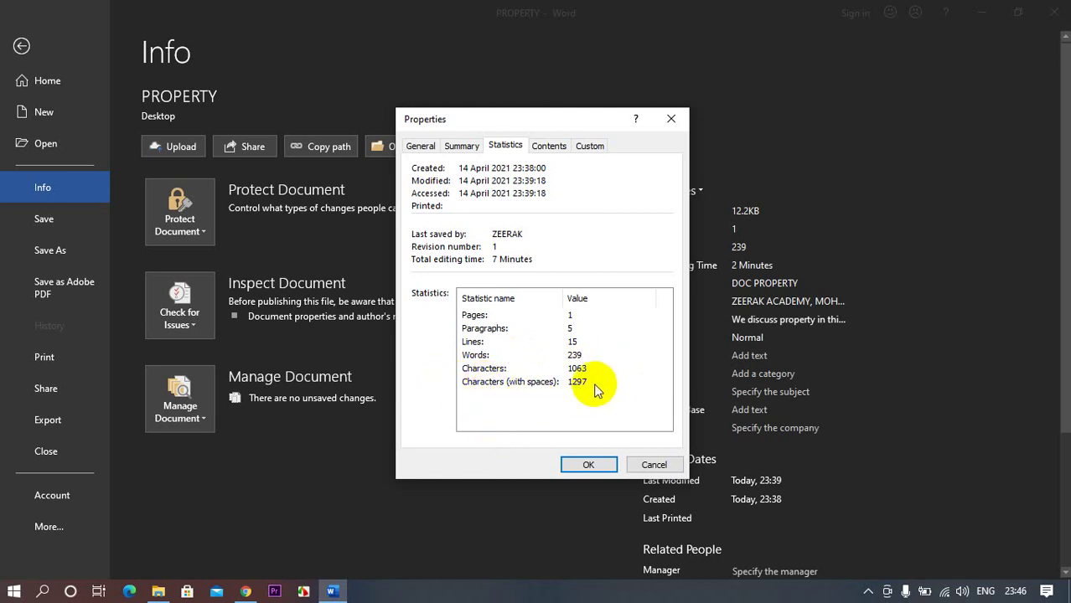
Step: Add a custom property 'Checked by' with the checker's name as its value
click(551, 152)
click(578, 149)
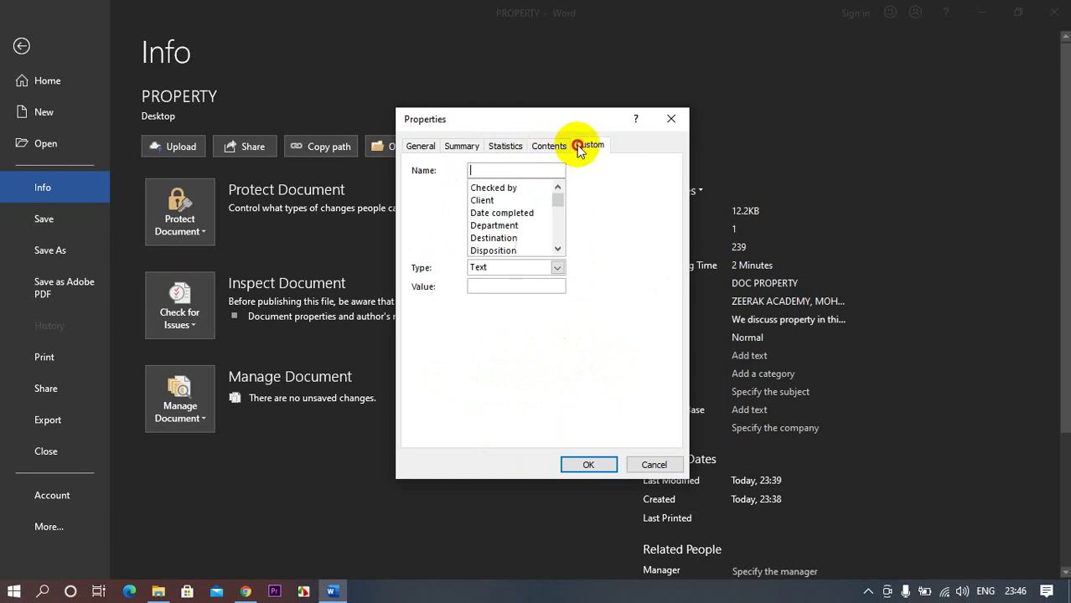
click(494, 186)
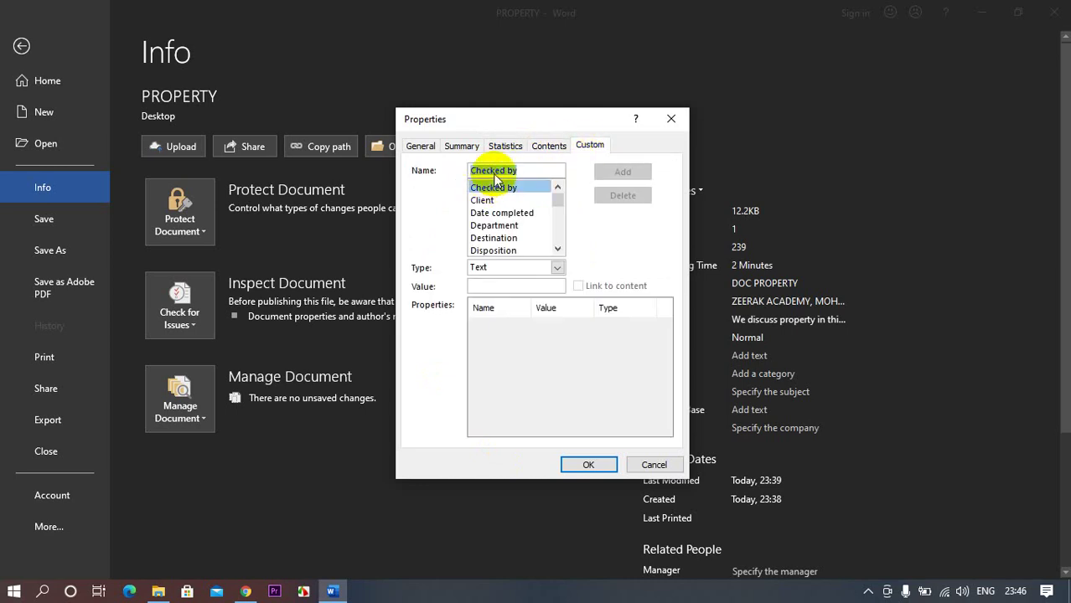
click(493, 286)
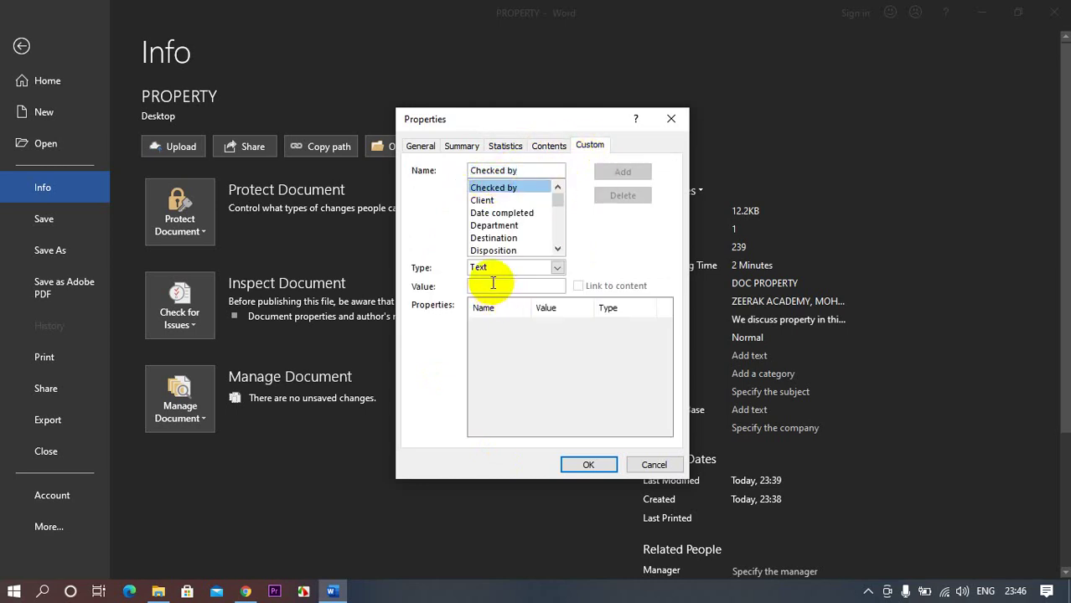
text(Z)
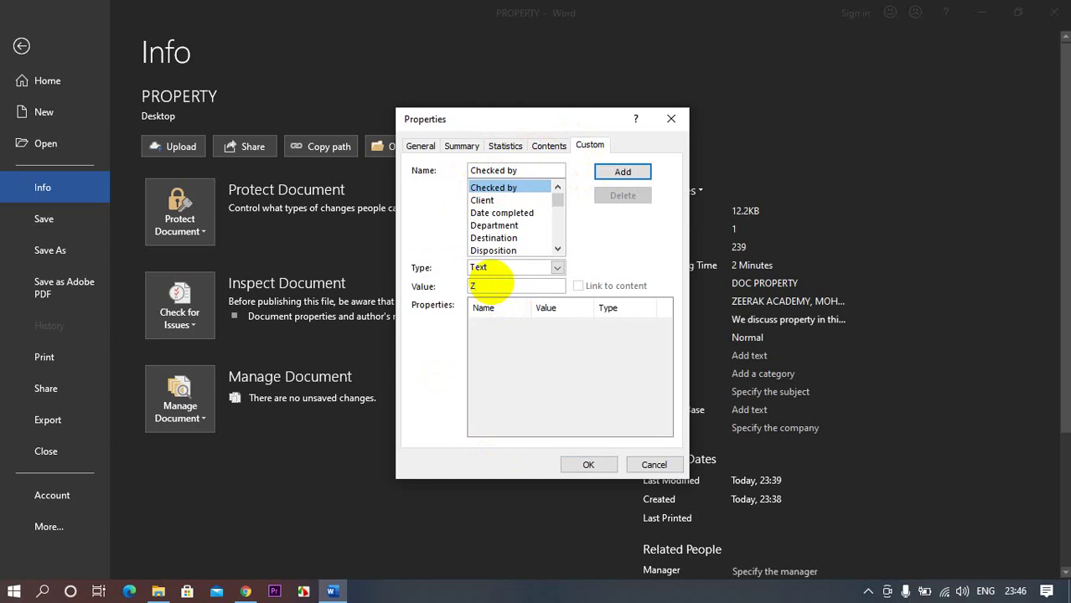
key(BackSpace)
text(Z)
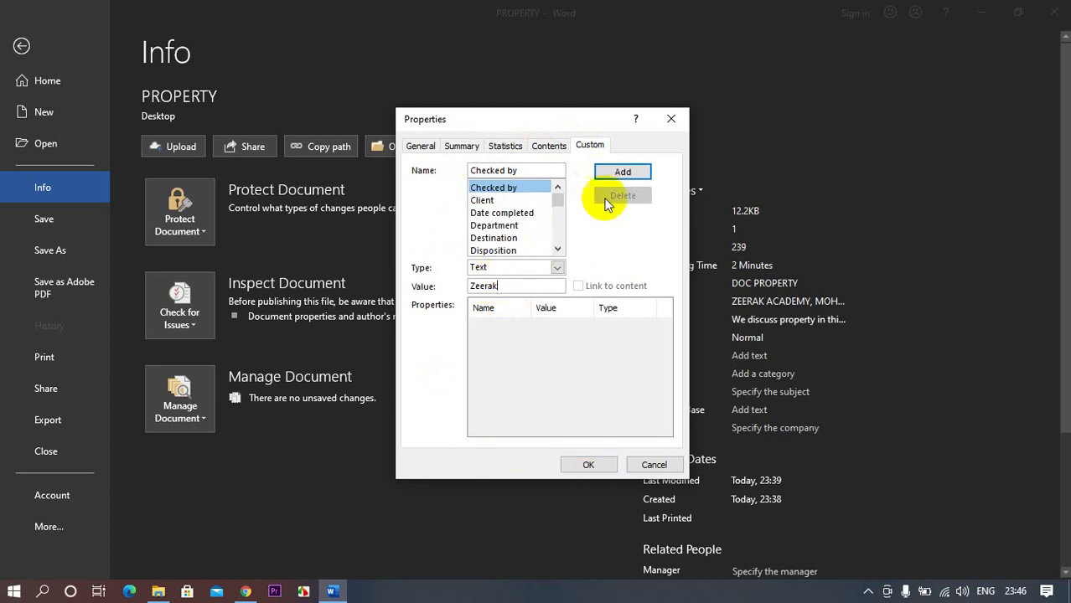
click(625, 173)
Step: Add a custom property 'Department' with value 'Education' and apply the changes
click(482, 202)
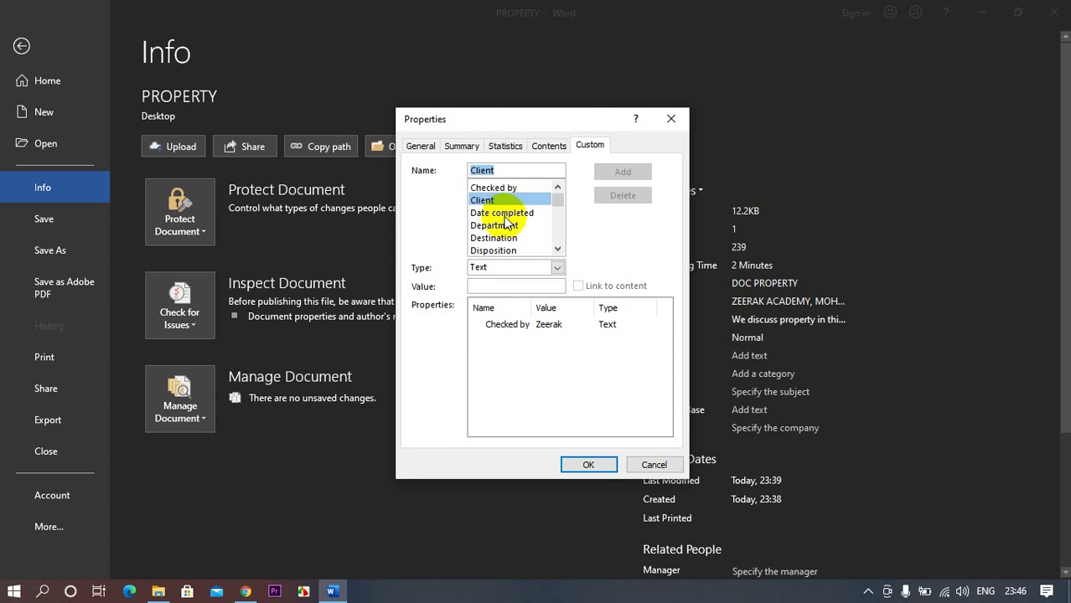
click(494, 213)
click(505, 226)
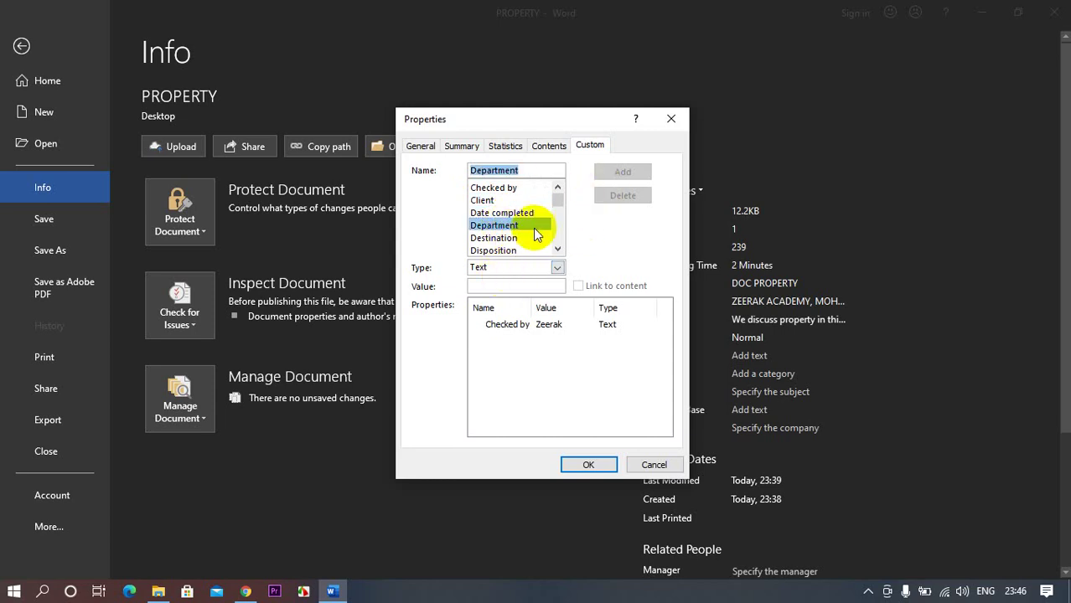
click(501, 286)
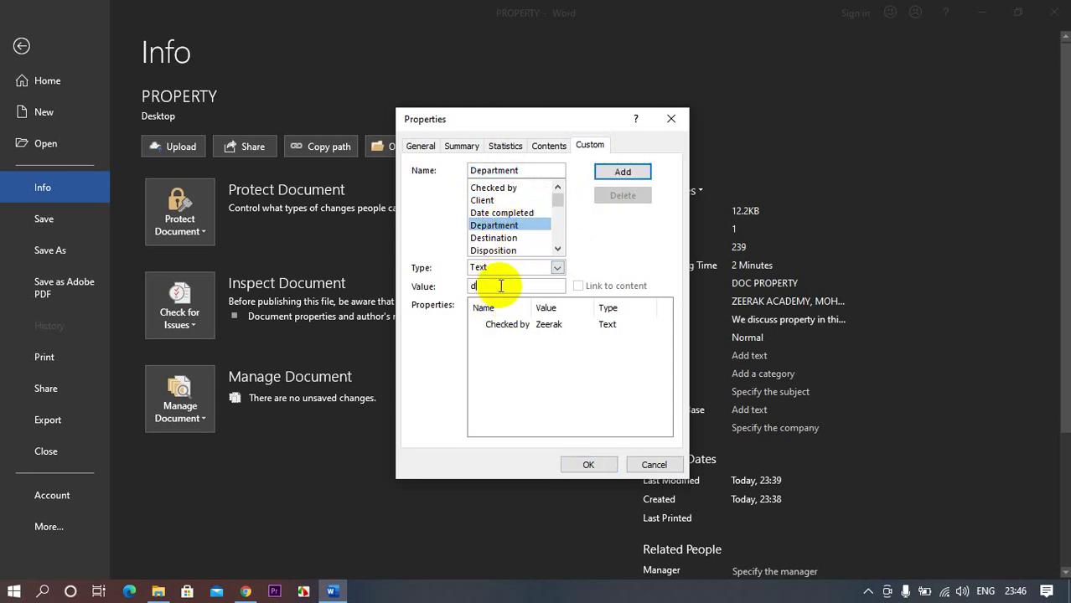
text(Education)
click(622, 171)
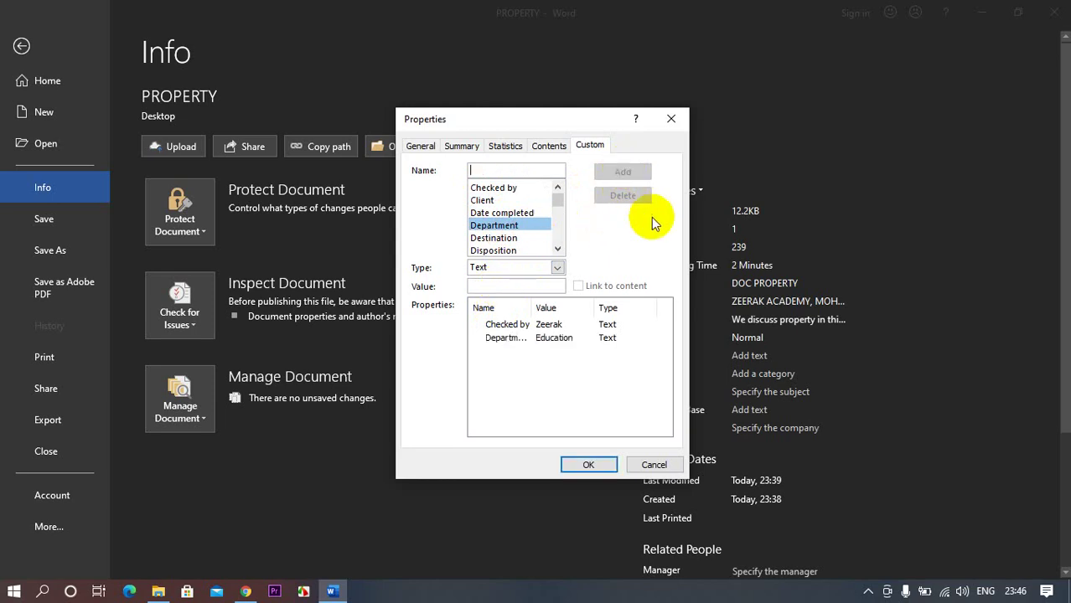
click(589, 467)
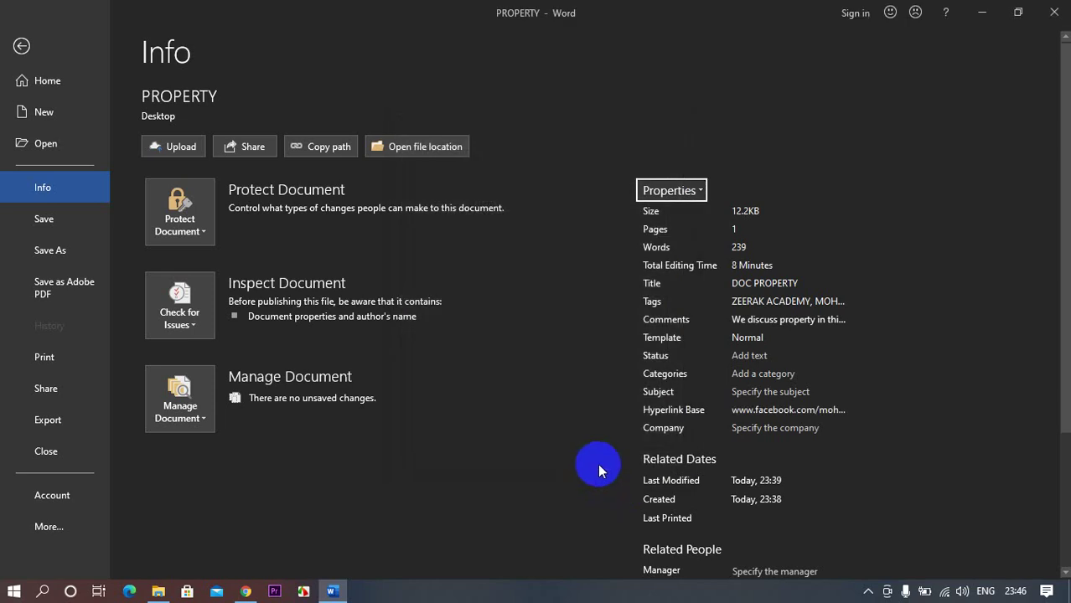
Step: Leave Backstage, close Word, and save the PROPERTY document at the prompt
scroll(603, 461, down, 3)
scroll(641, 543, up, 3)
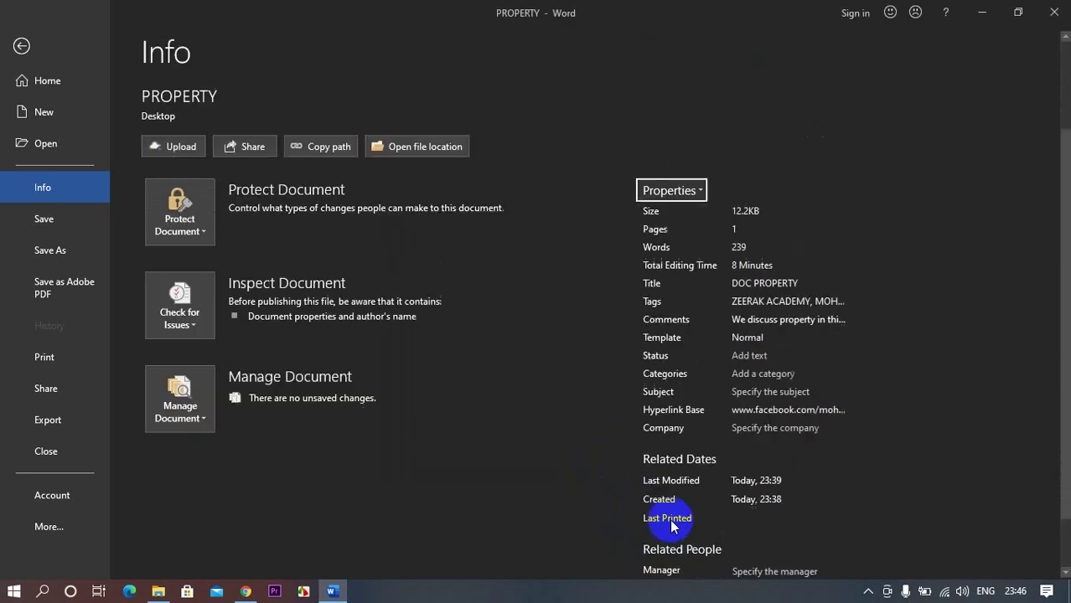
key(Escape)
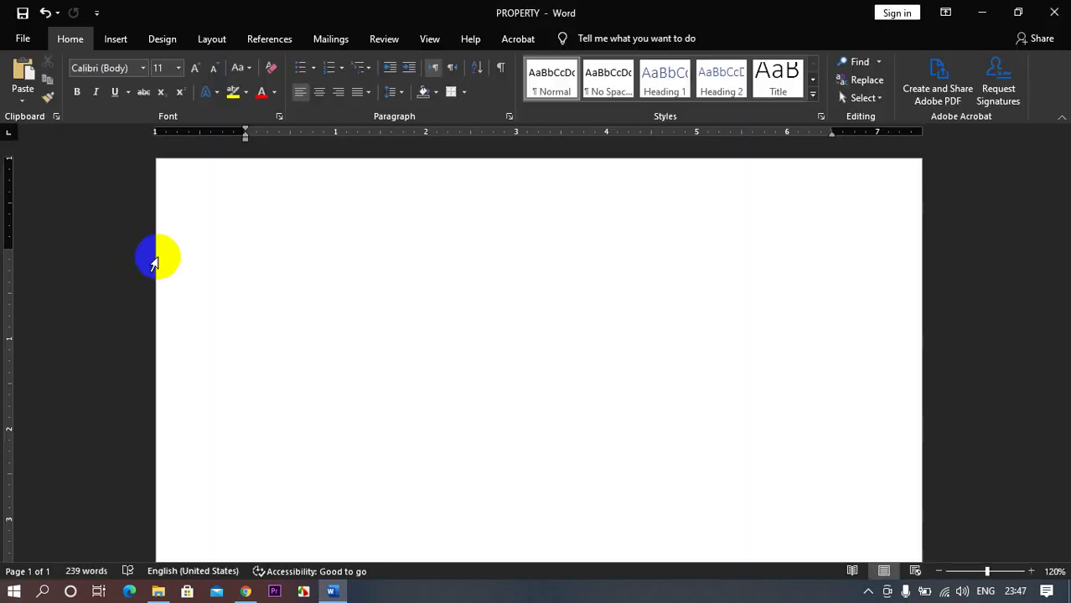
click(1054, 12)
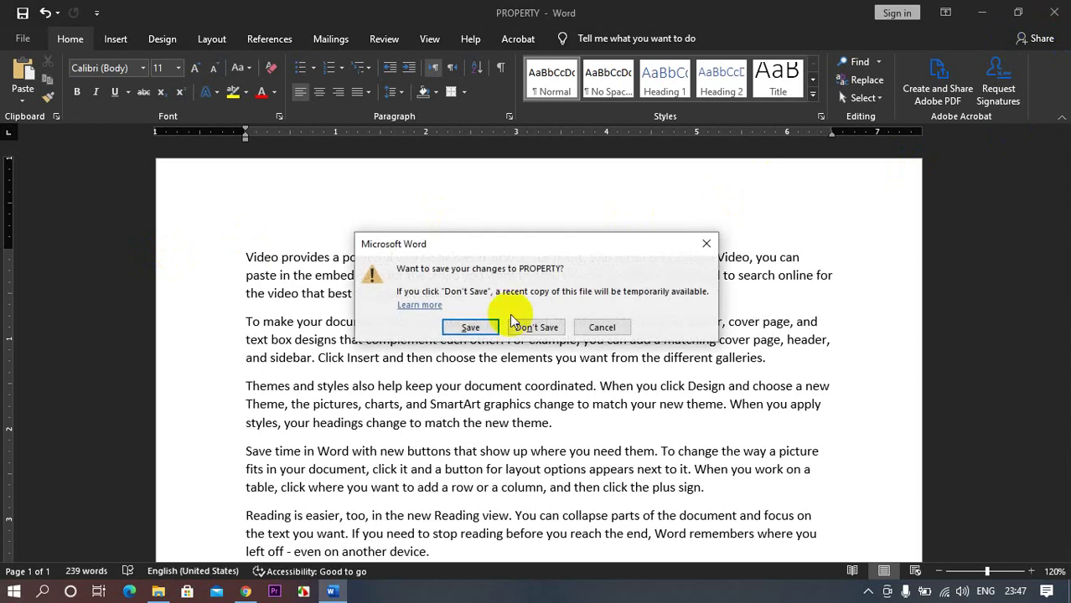
click(472, 328)
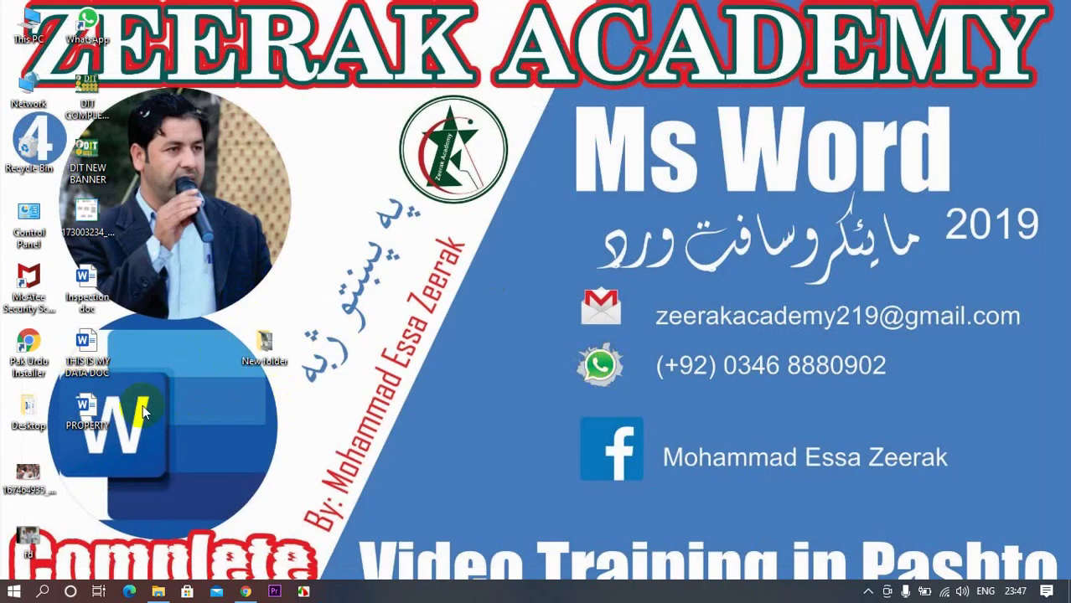
Step: Refresh the desktop and open the PROPERTY file in Word
right_click(249, 185)
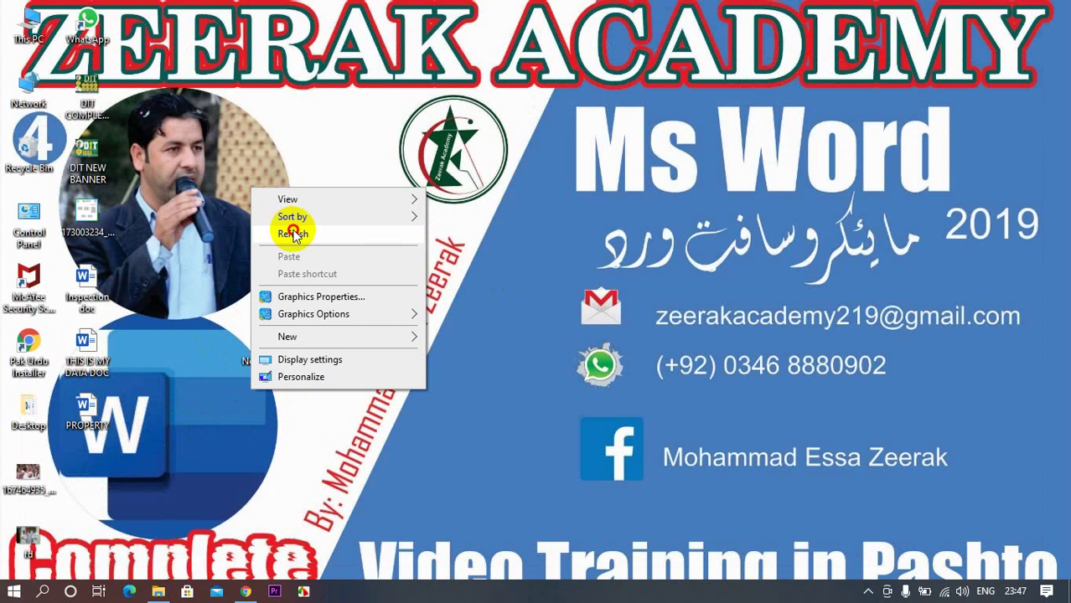
click(287, 233)
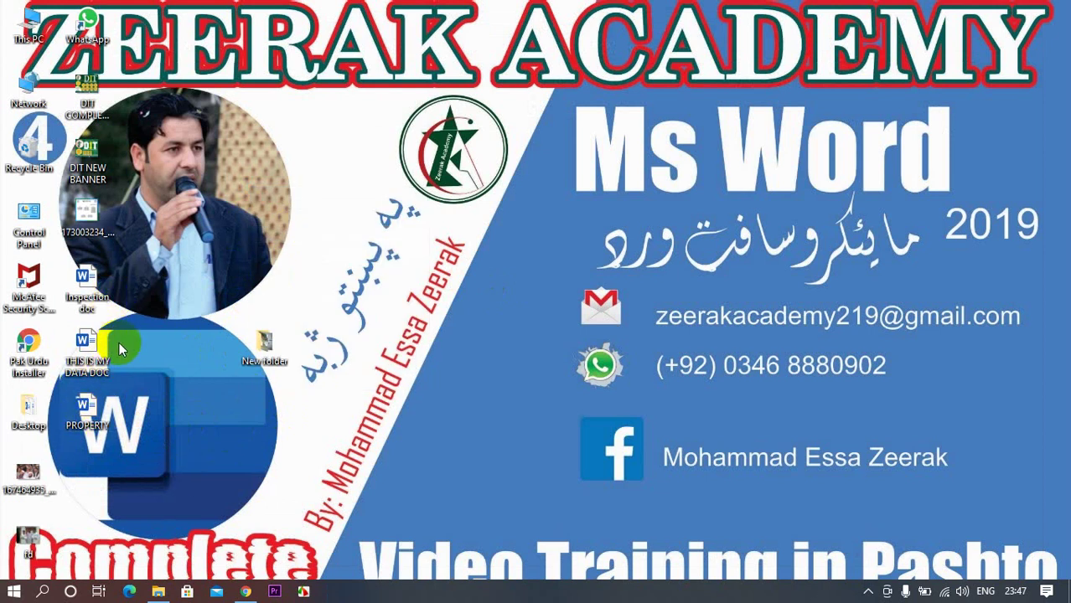
click(112, 409)
double_click(112, 409)
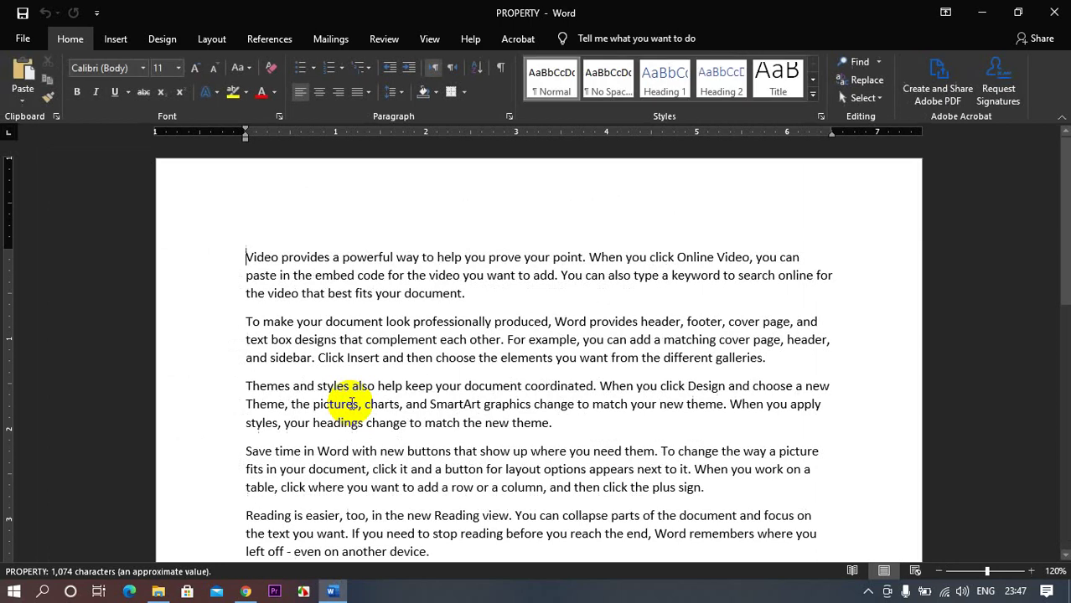
click(23, 39)
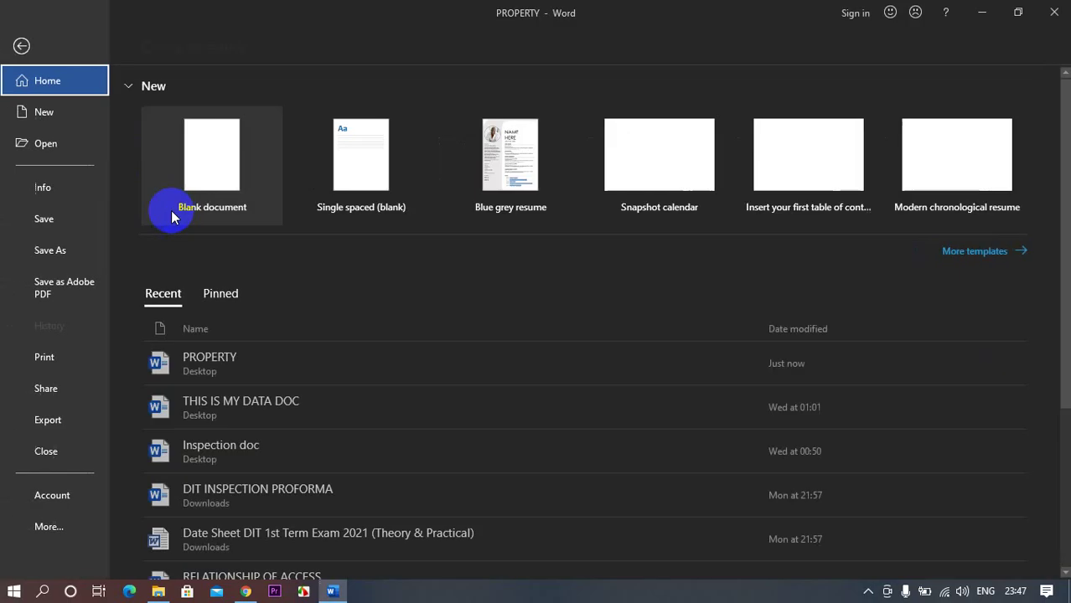
click(52, 189)
scroll(748, 343, down, 2)
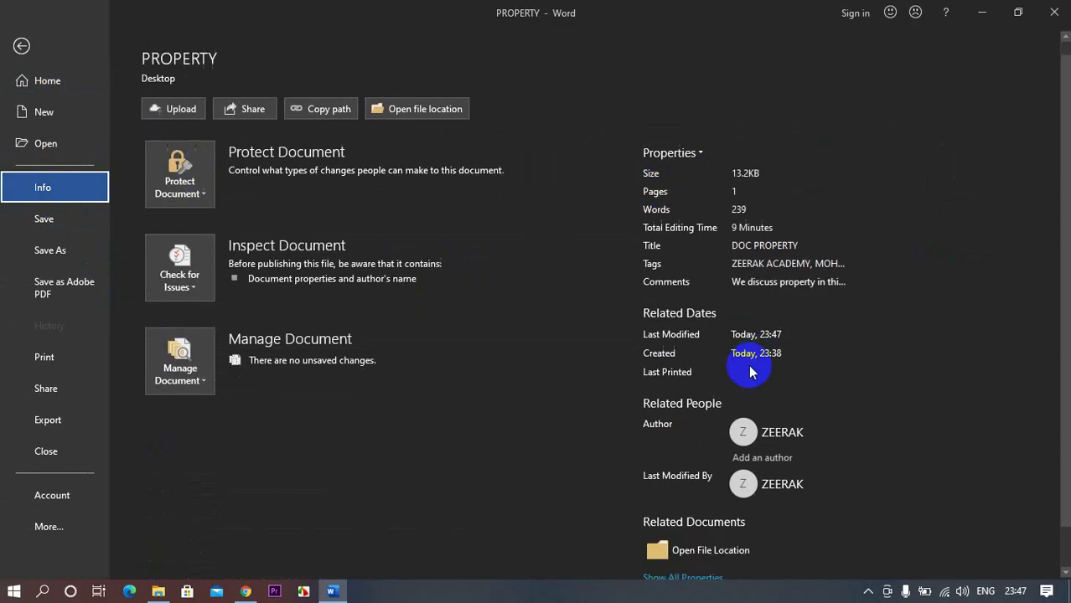
scroll(753, 445, up, 2)
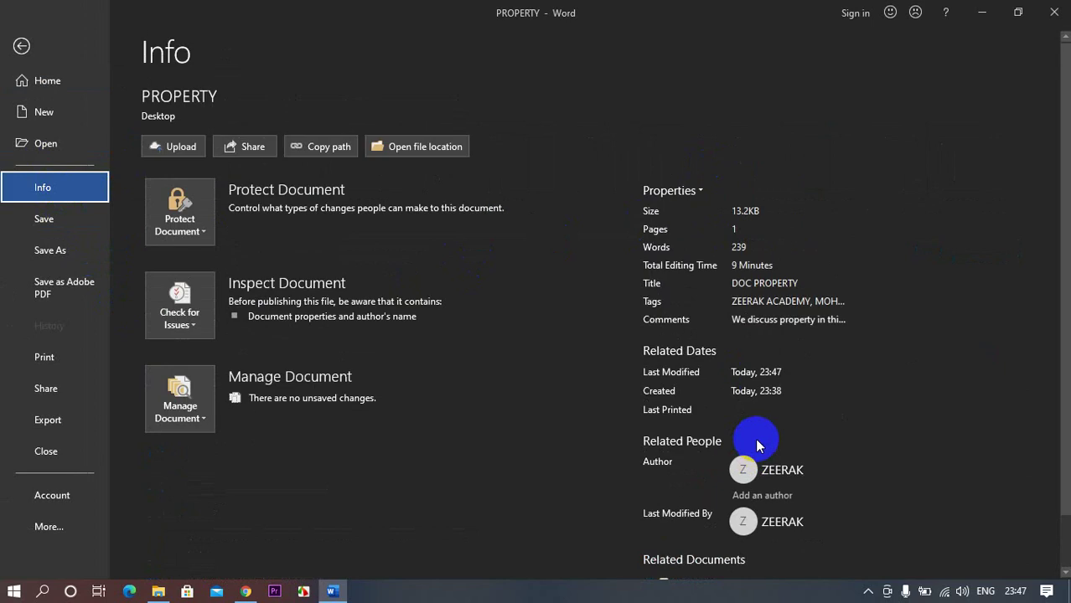
key(Escape)
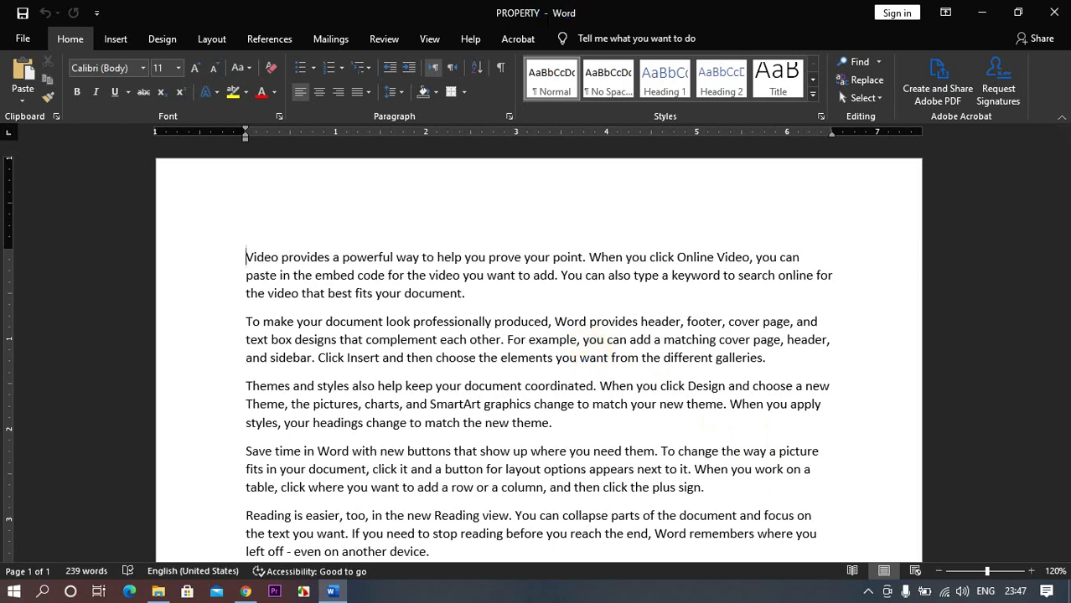
click(983, 18)
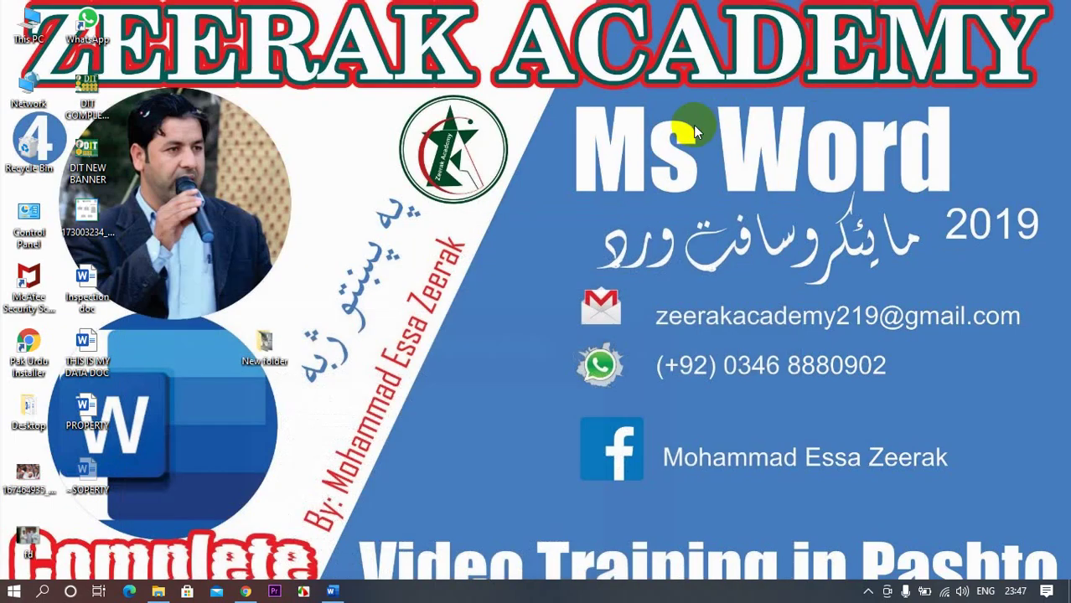
right_click(692, 126)
click(723, 170)
click(340, 591)
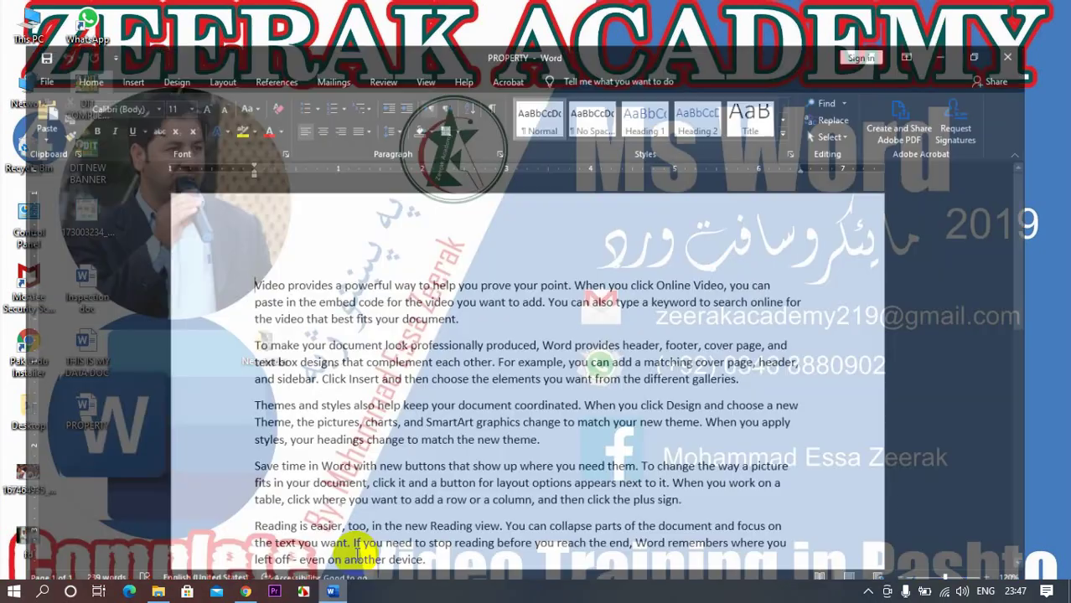